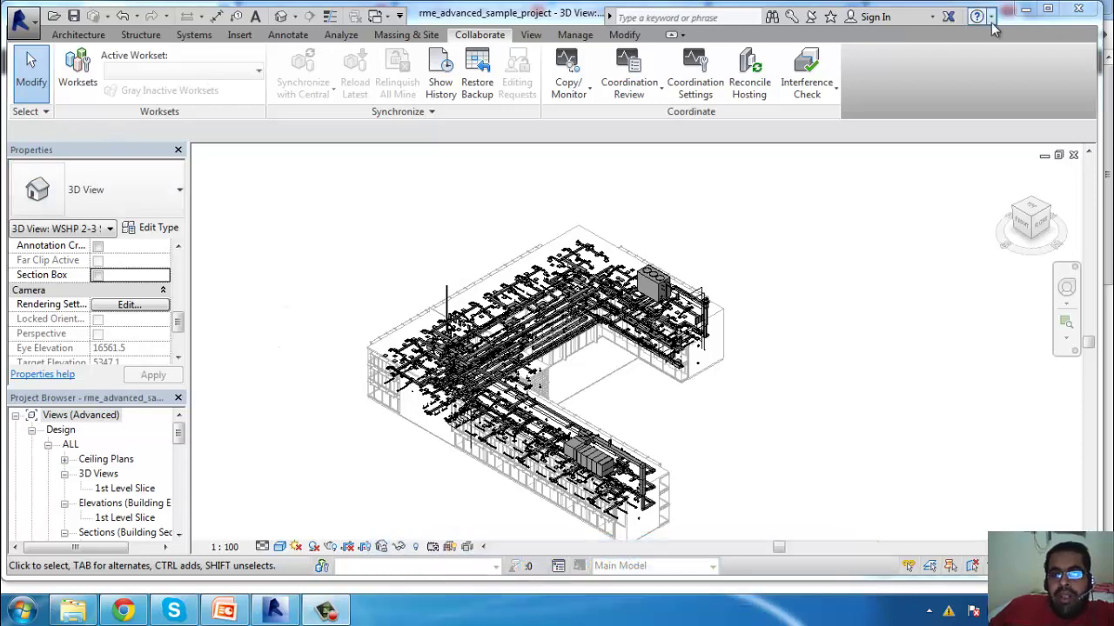
Step: Maximize the Revit window so the sample project's 3D MEP view fills the screen
click(1047, 9)
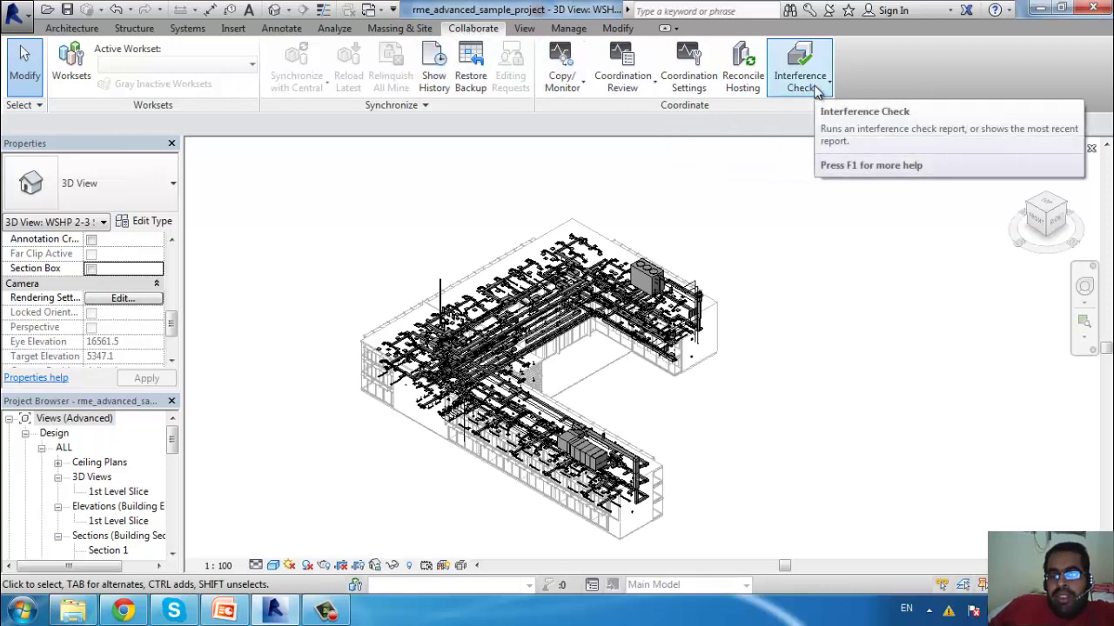
Step: Run an interference check of Cable Trays and Pipes against Ducts in the current project
click(816, 92)
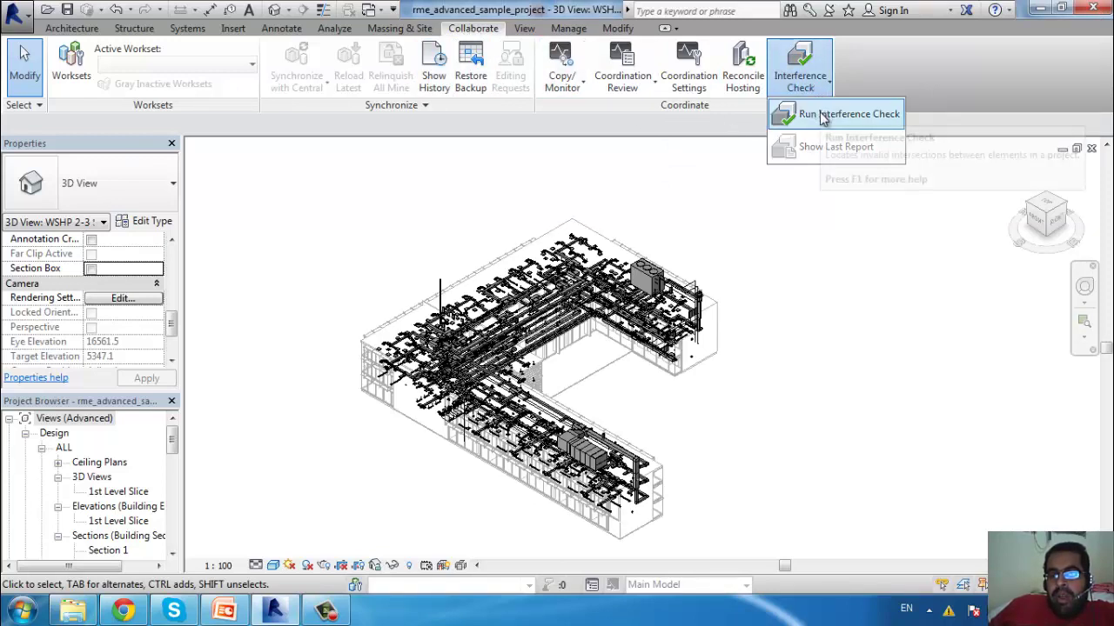
click(818, 118)
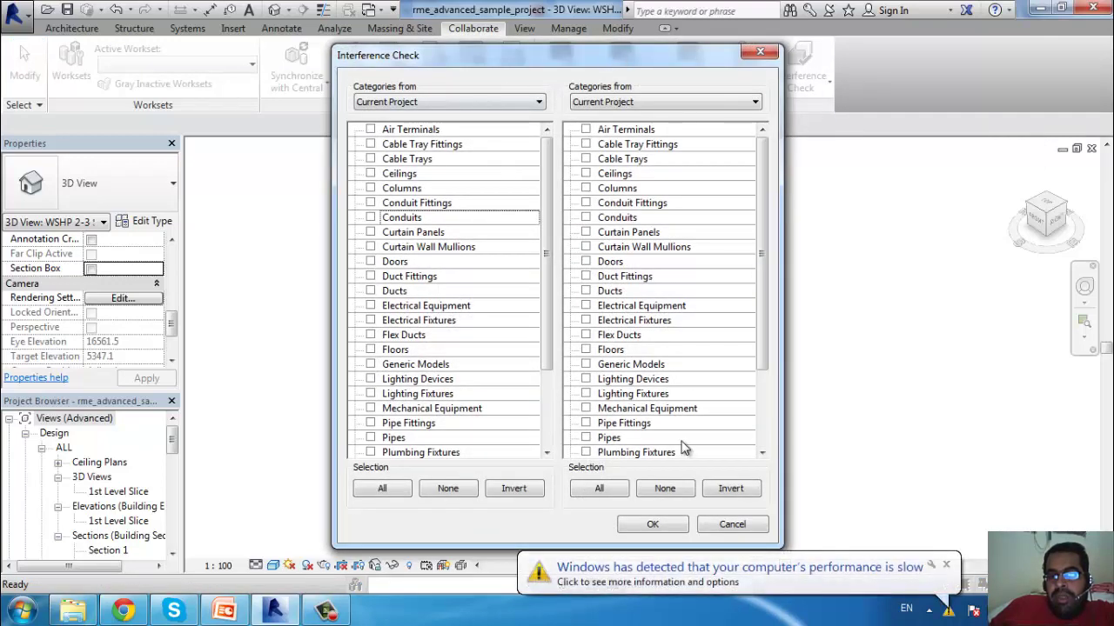
click(622, 103)
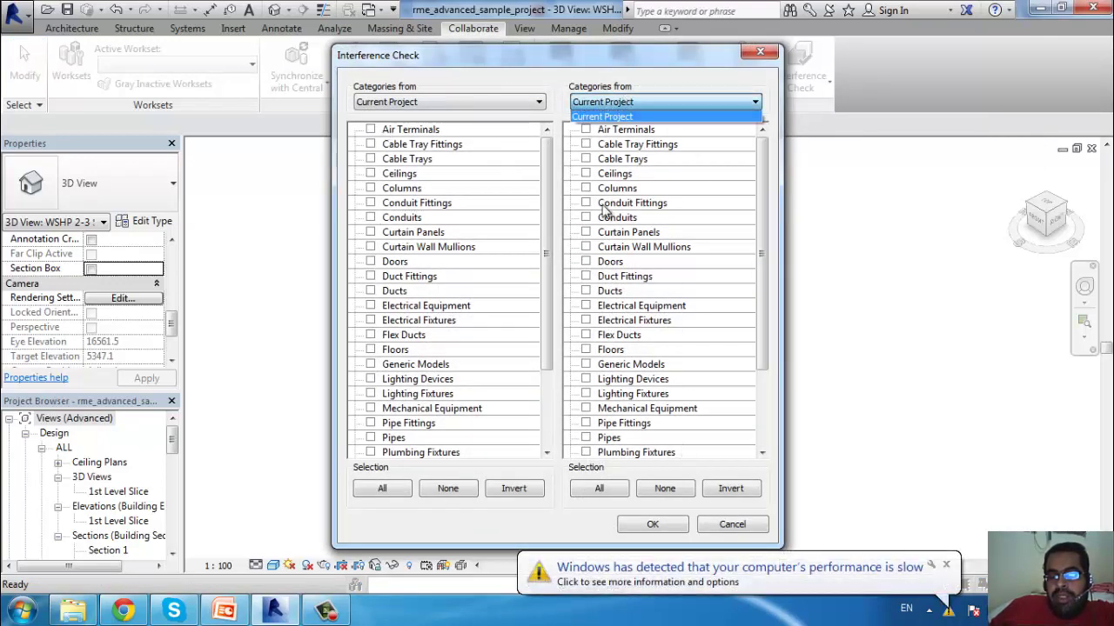
click(622, 102)
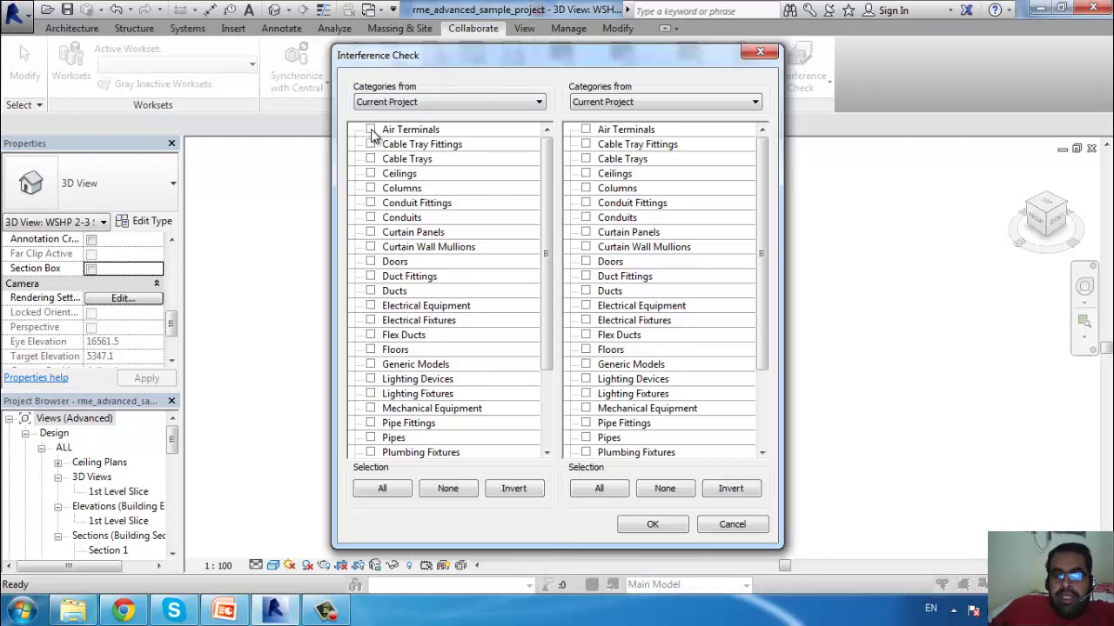
click(371, 160)
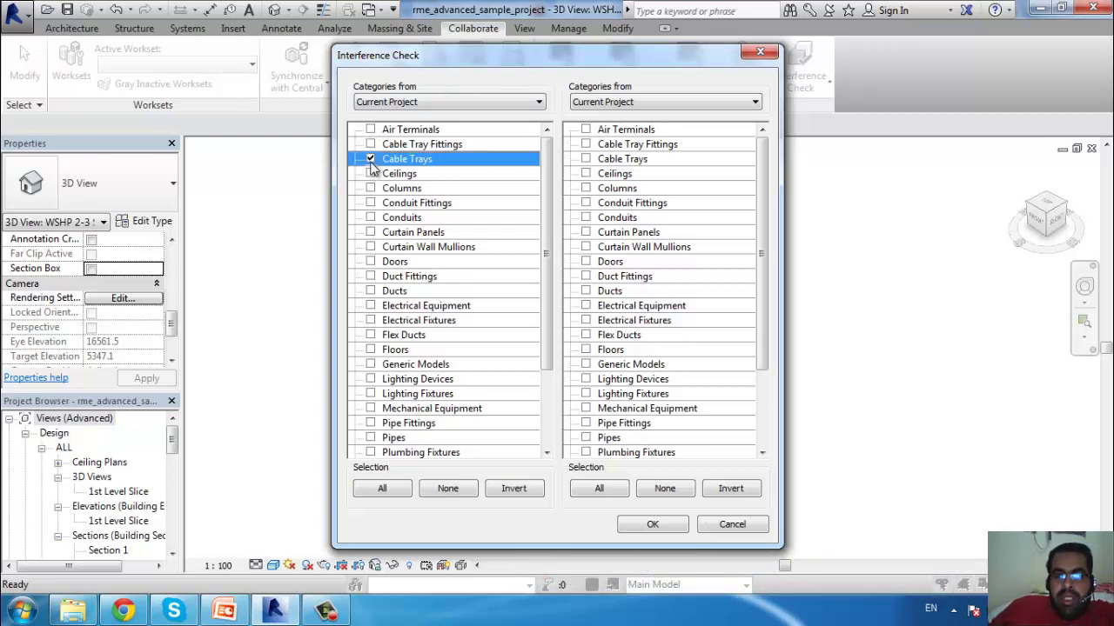
click(586, 292)
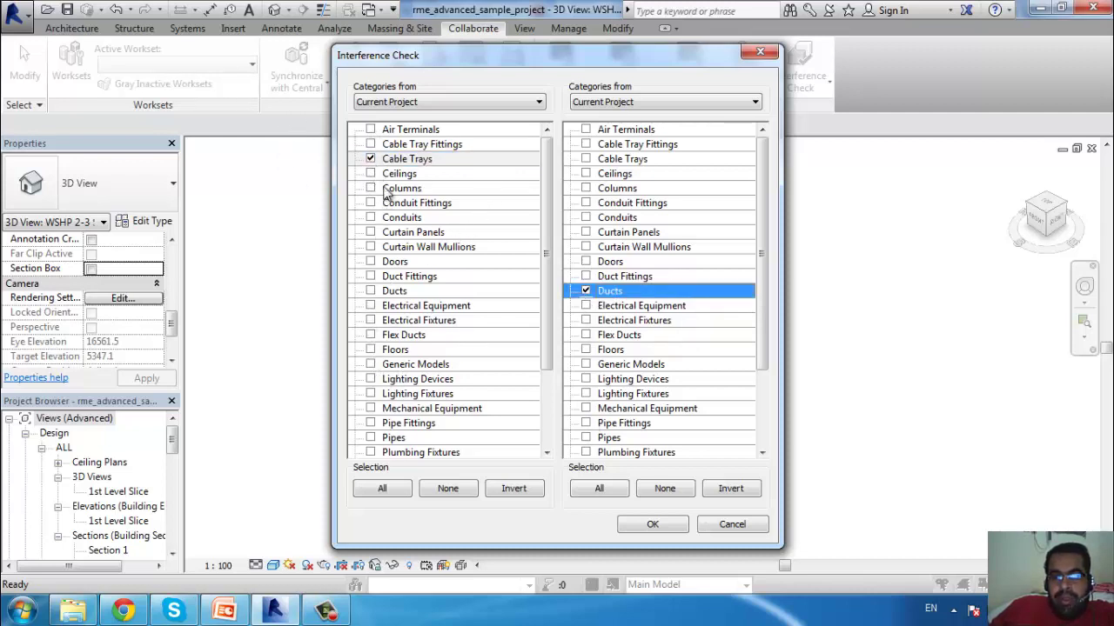
click(370, 438)
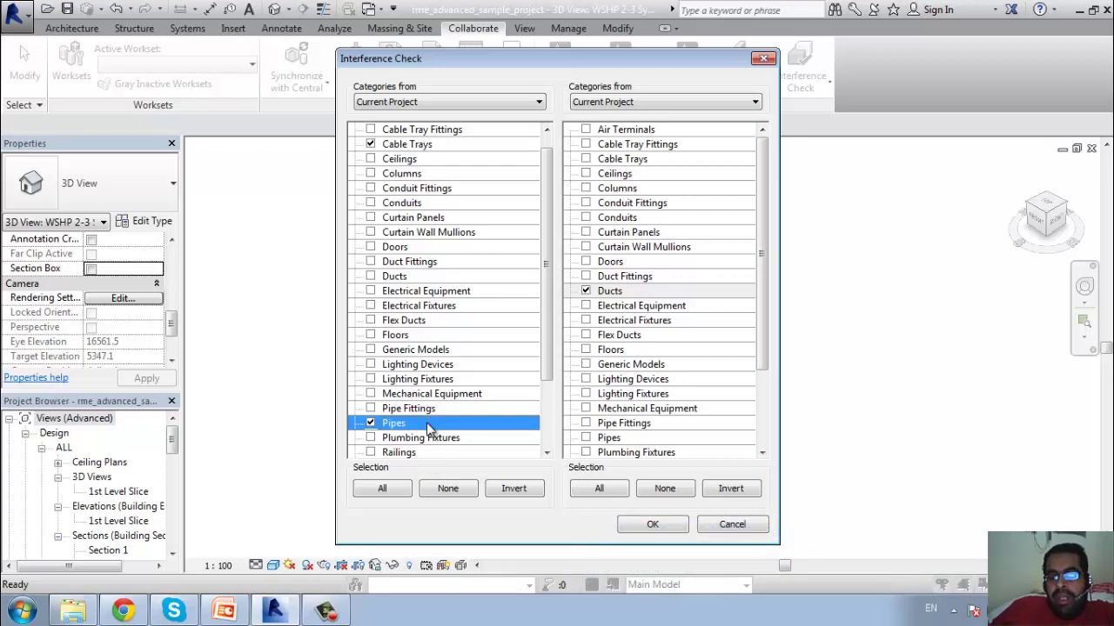
click(653, 525)
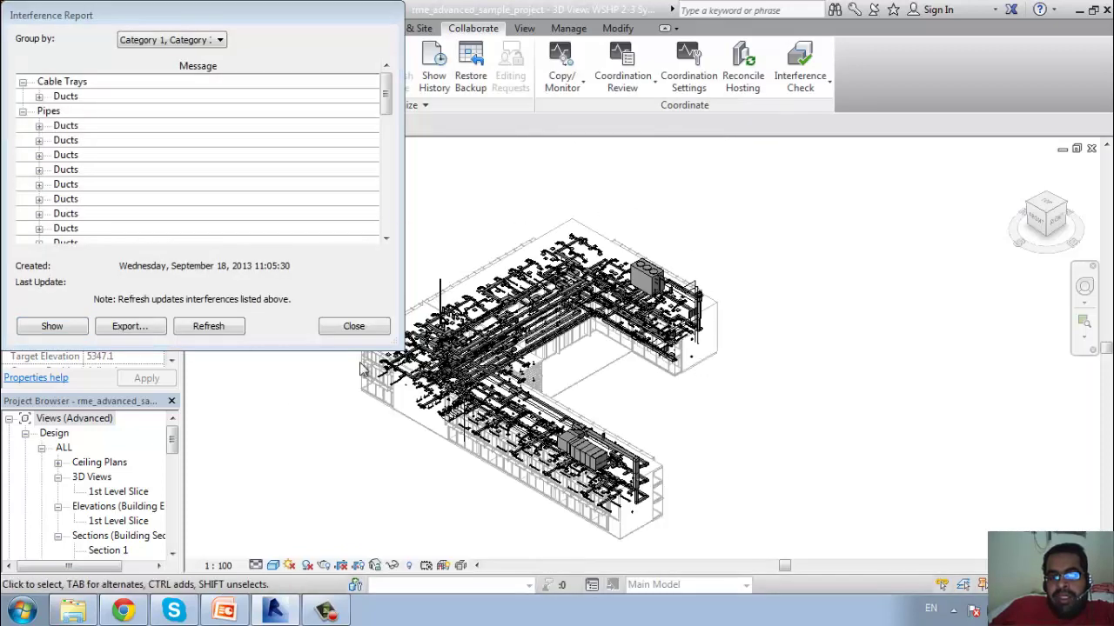
Step: Expand the Cable Trays–Ducts clash, select the Mark 19 cable tray entry, and try then cancel Select by ID
click(39, 96)
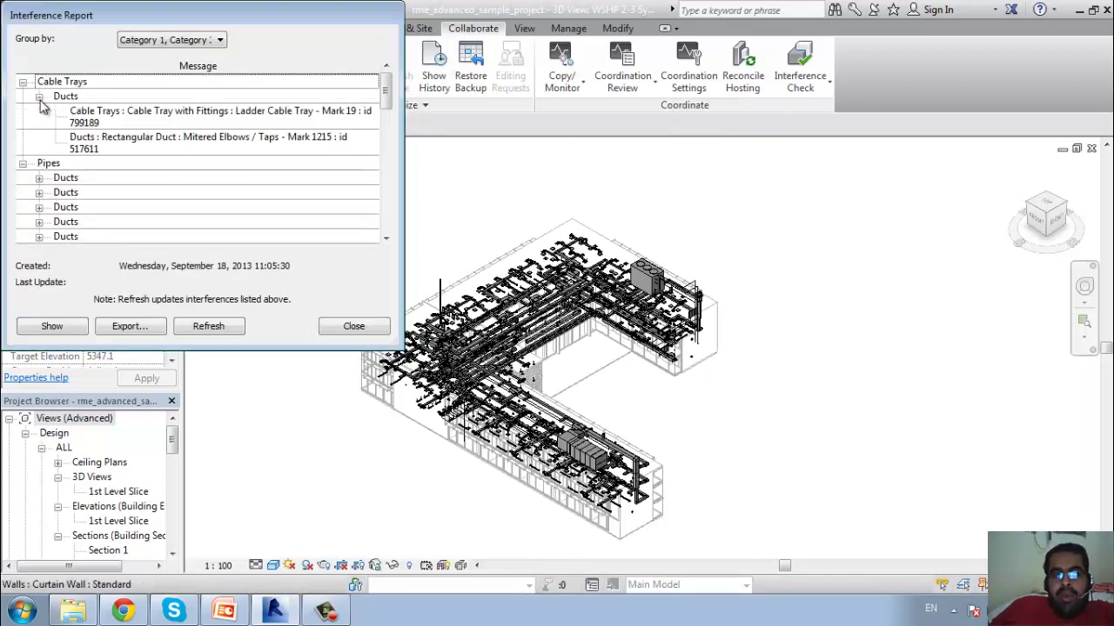
click(111, 119)
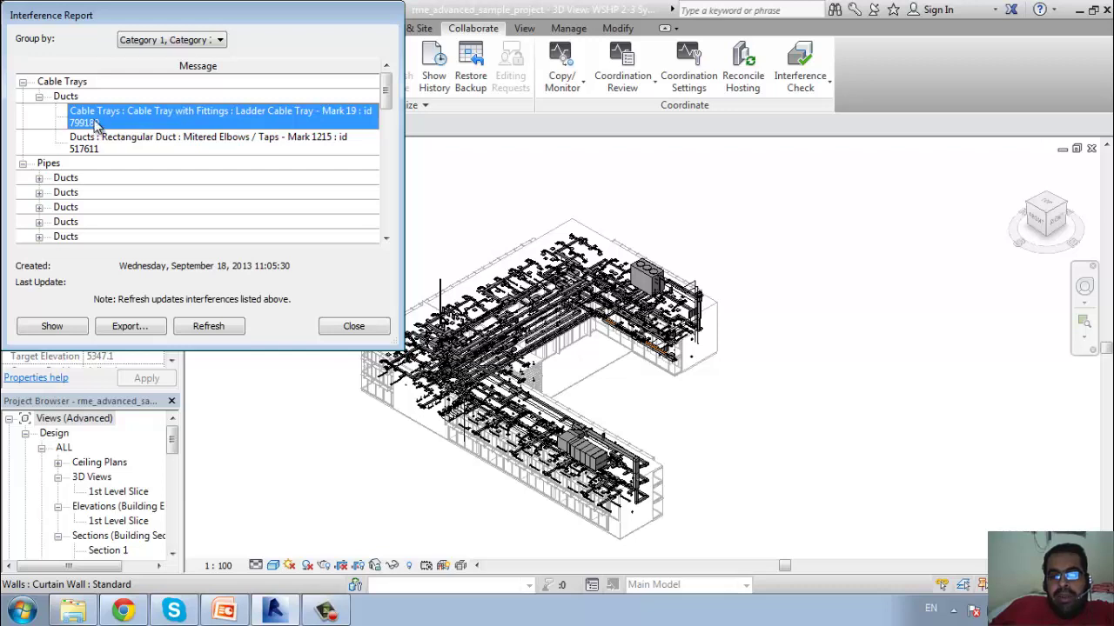
click(571, 29)
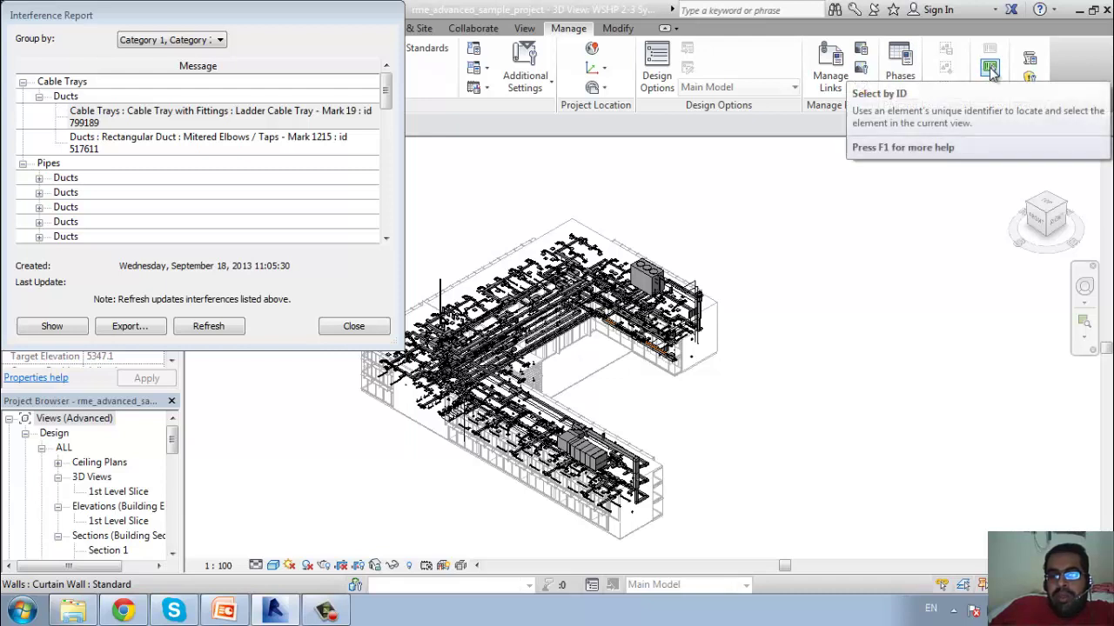
click(991, 74)
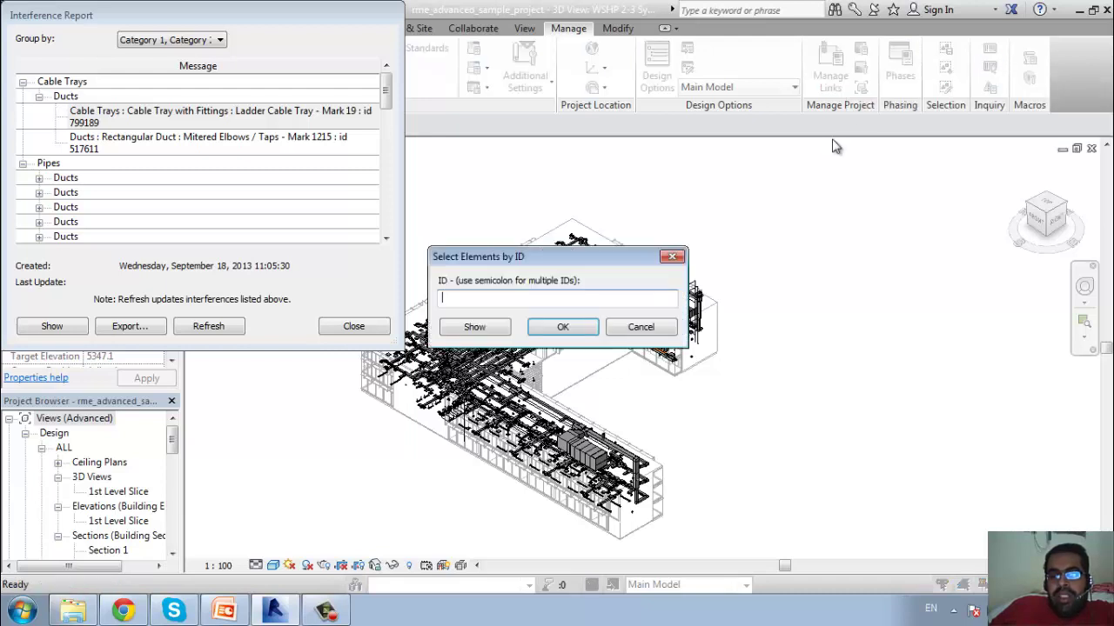
click(671, 257)
click(200, 117)
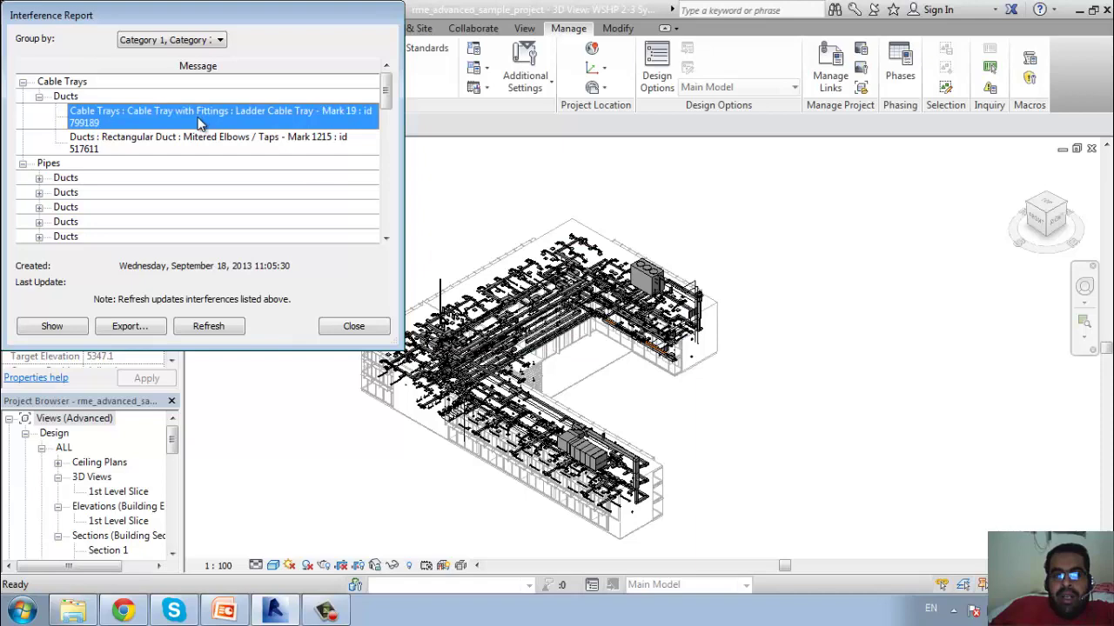
Step: Zoom the 3D view to the Mark 19 cable tray and Mark 1215 duct clash, then select the first Pipes–Ducts group
click(48, 329)
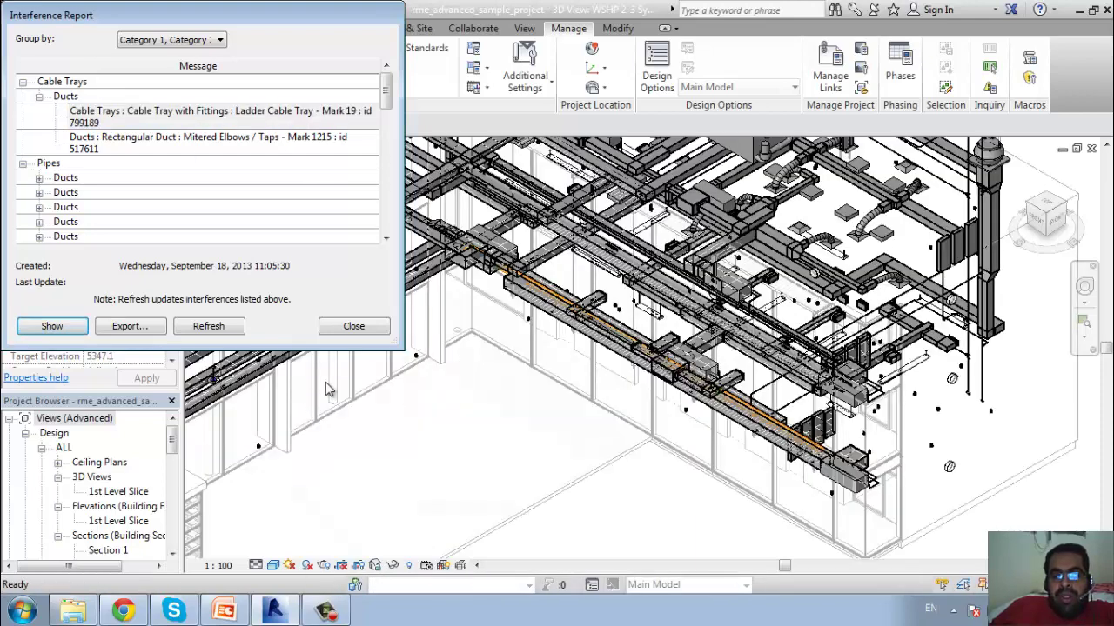
click(185, 141)
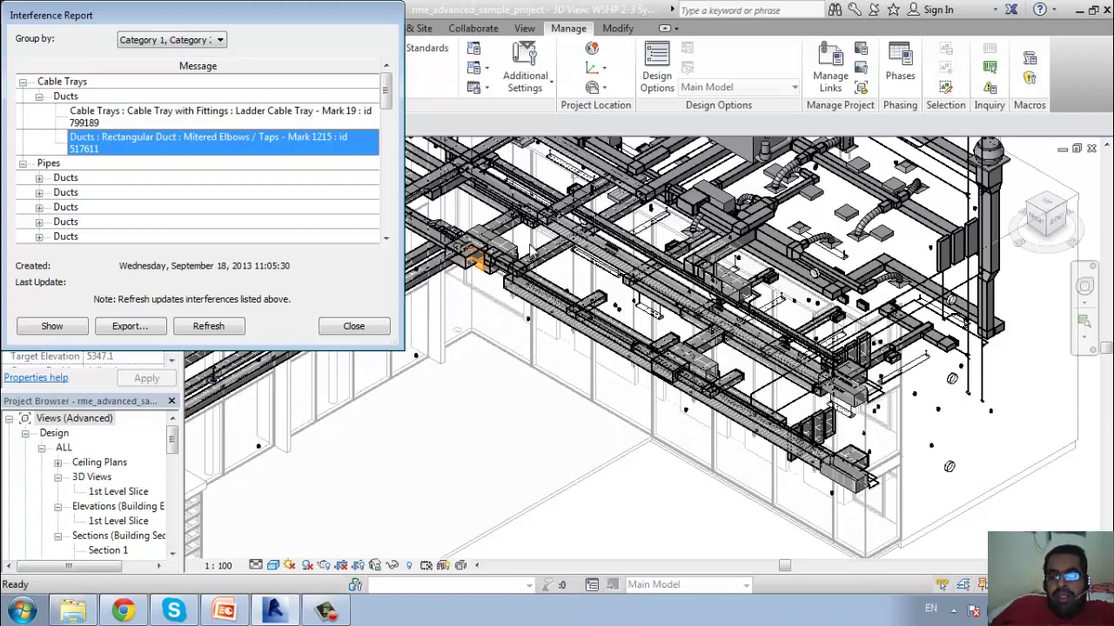
scroll(535, 318, up, 5)
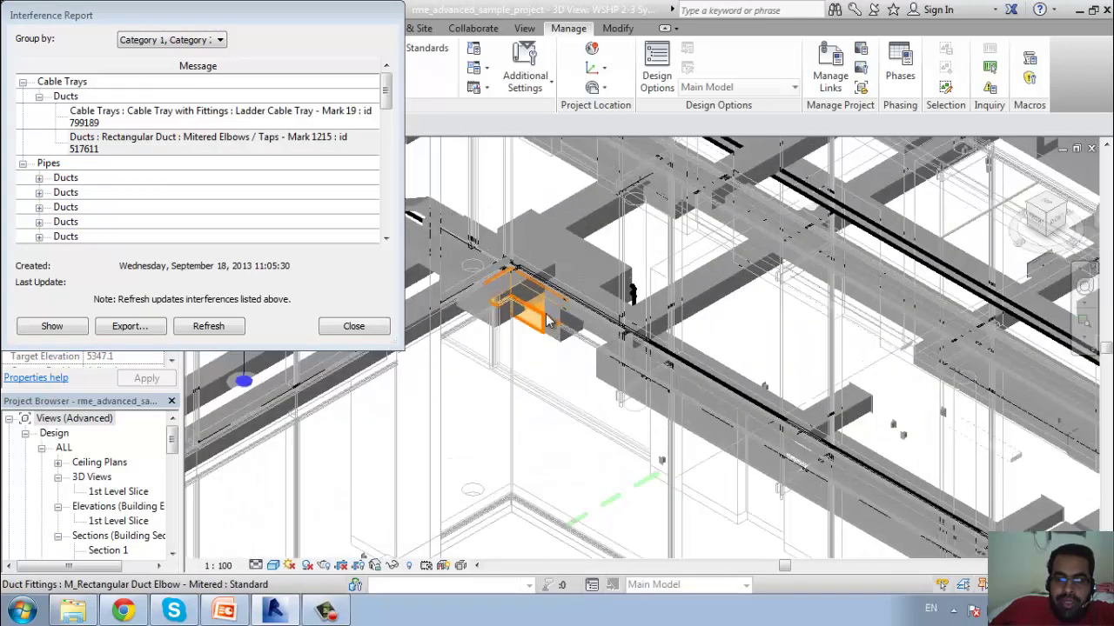
scroll(547, 322, up, 3)
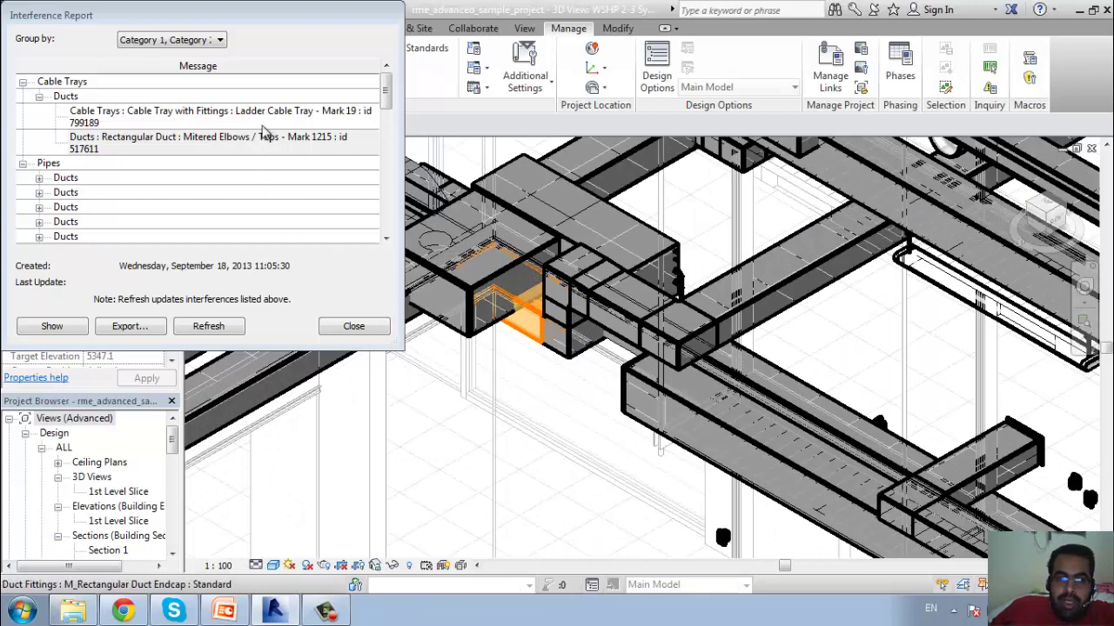
click(266, 119)
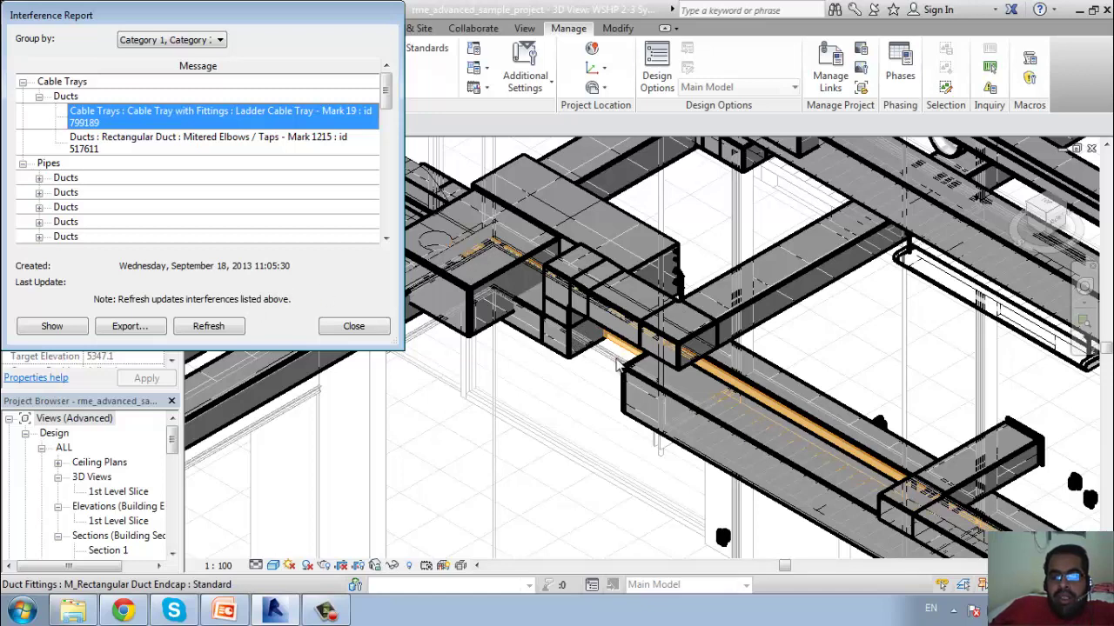
click(140, 142)
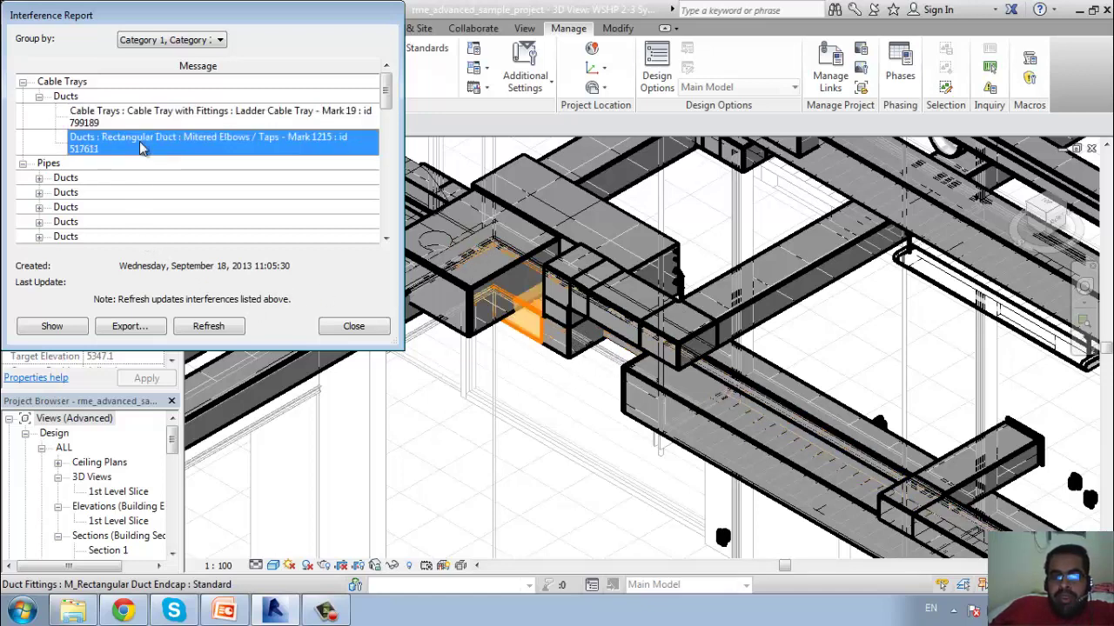
click(142, 123)
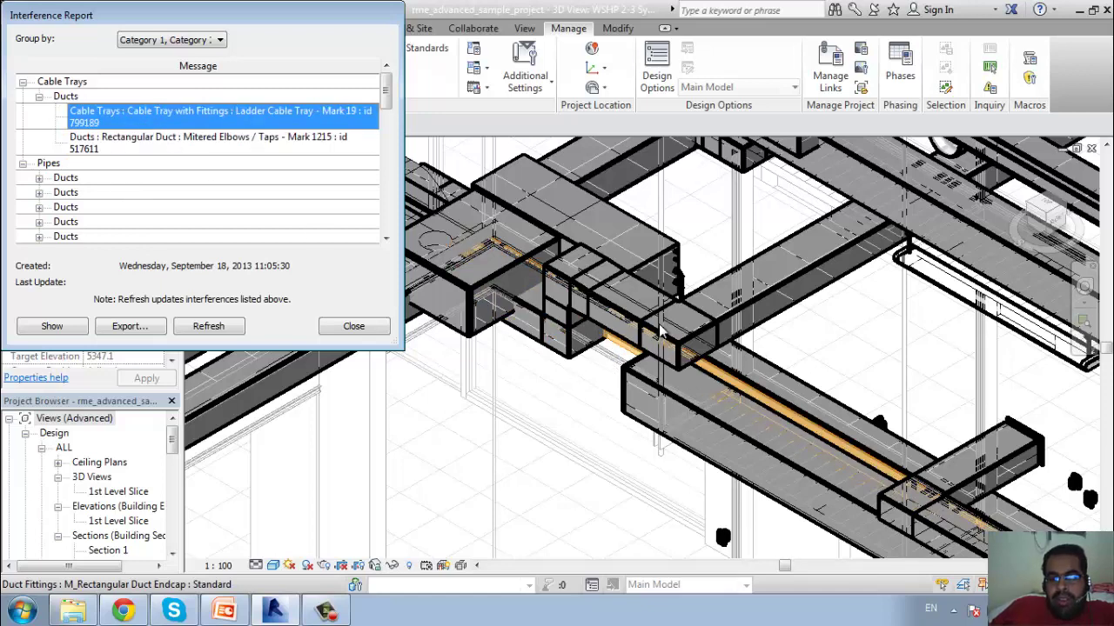
click(93, 179)
Step: Expand the first pipe–duct clash and show the Mark 1135 duct and Mark 248 pipe in 3D
click(39, 178)
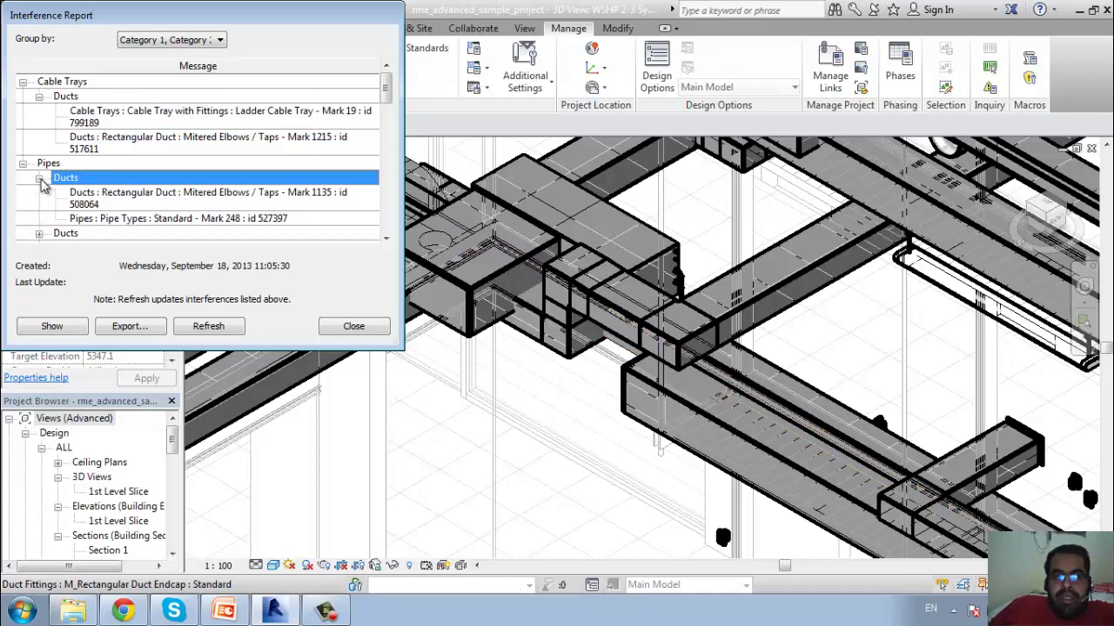
click(82, 198)
click(105, 222)
click(104, 200)
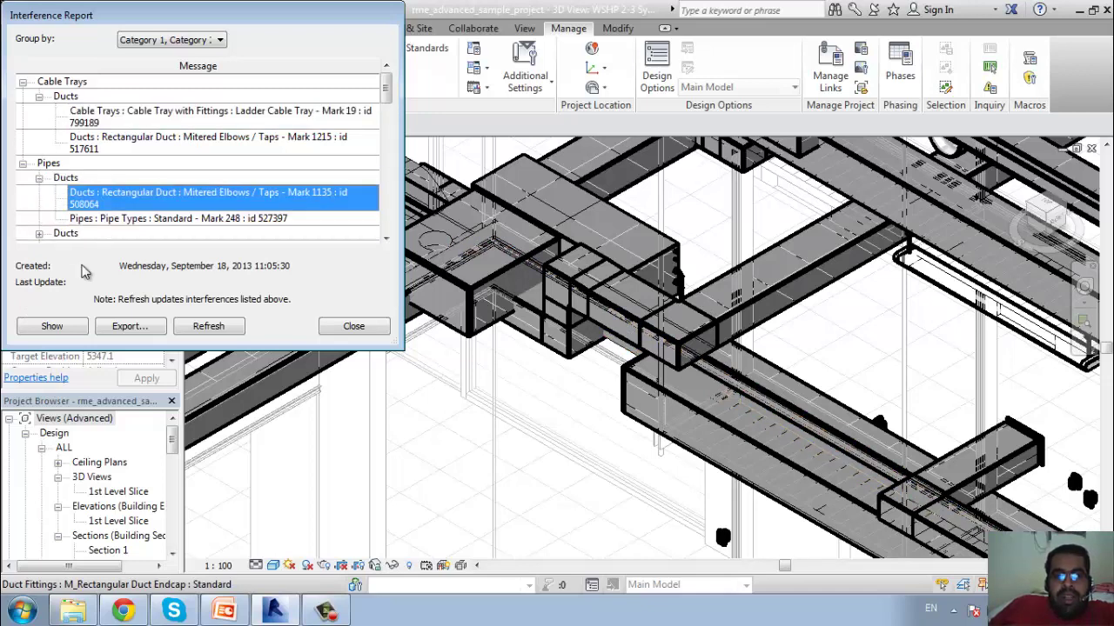
click(69, 327)
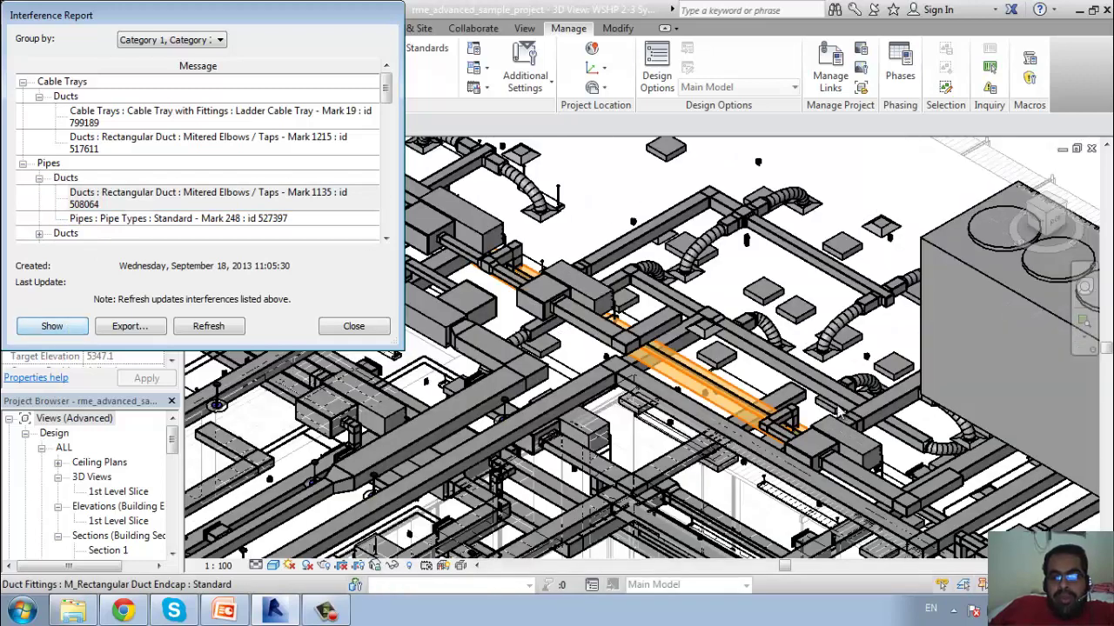
click(150, 221)
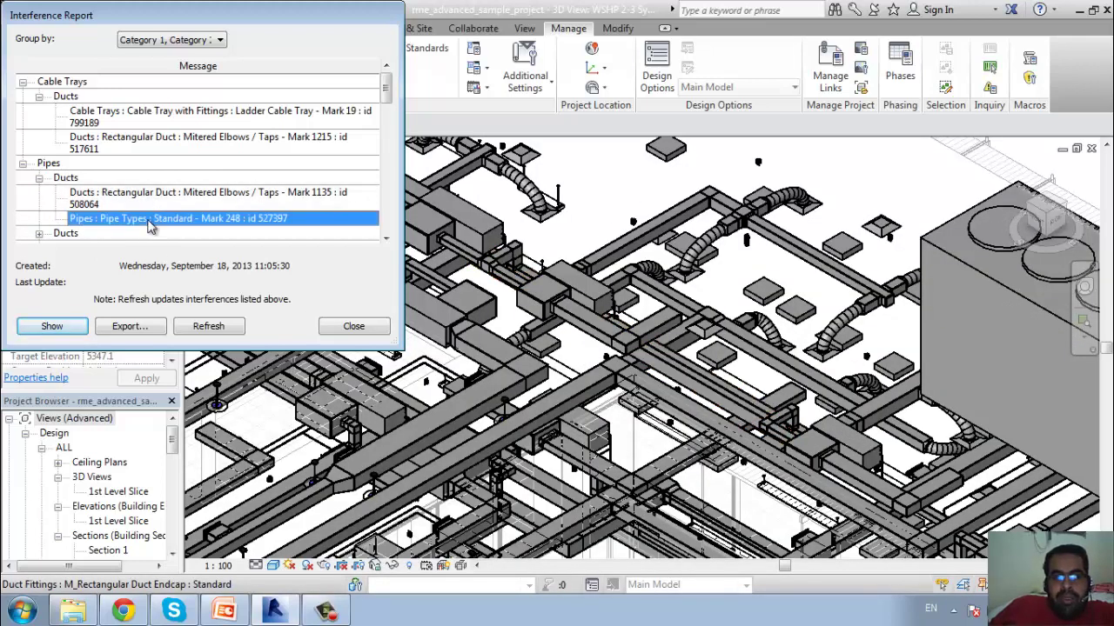
click(63, 325)
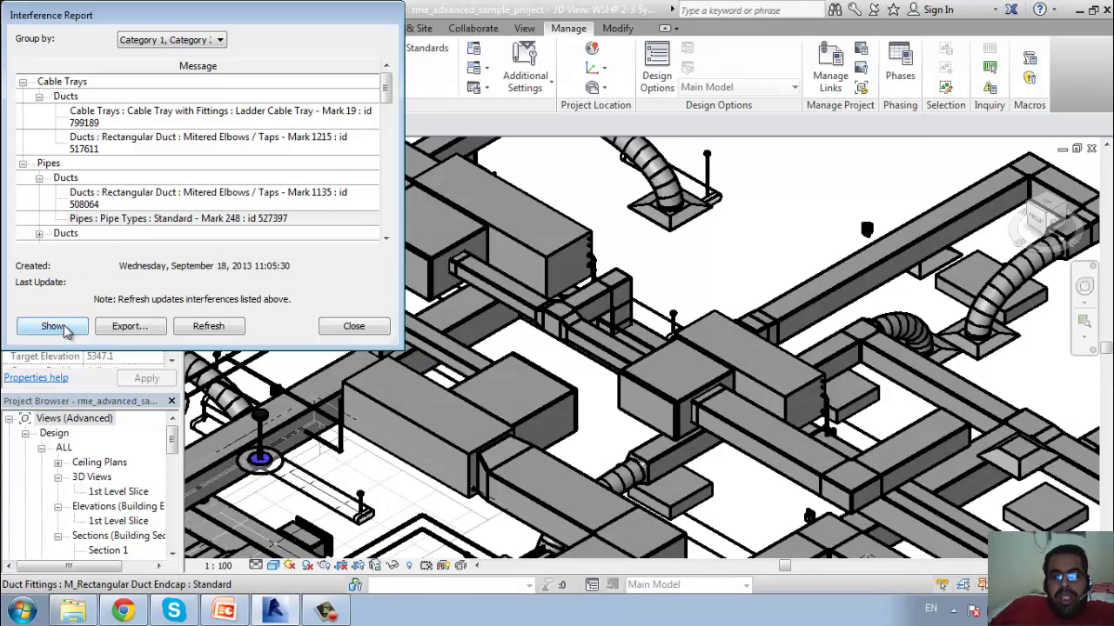
Step: Show the Mark 248 pipe in the Level 3 reflected ceiling plan and close the Interference Report
click(63, 328)
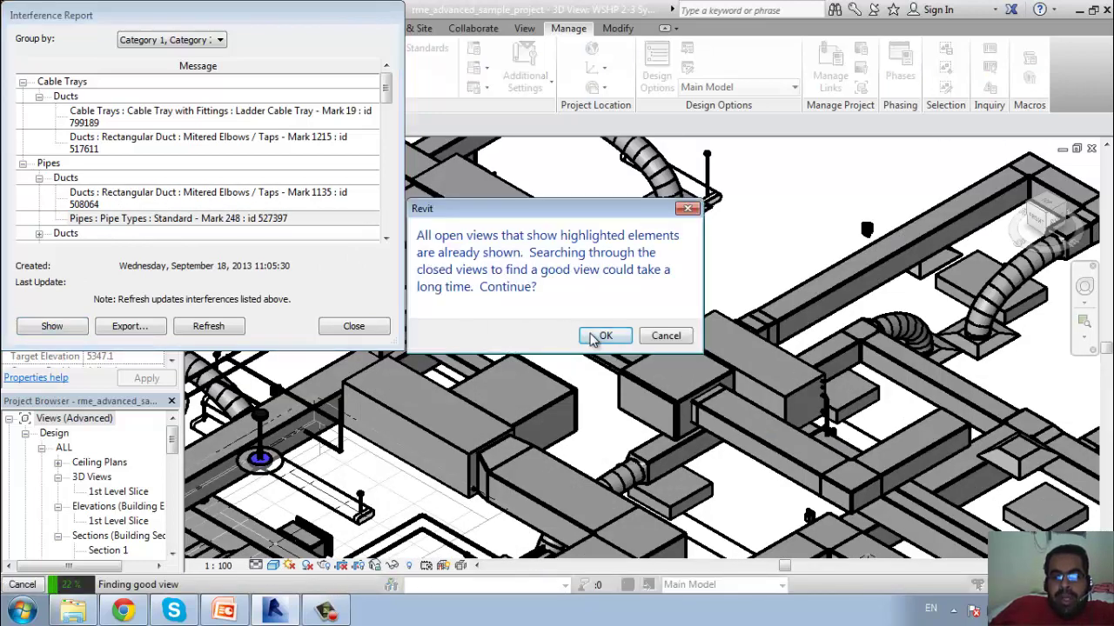
click(584, 336)
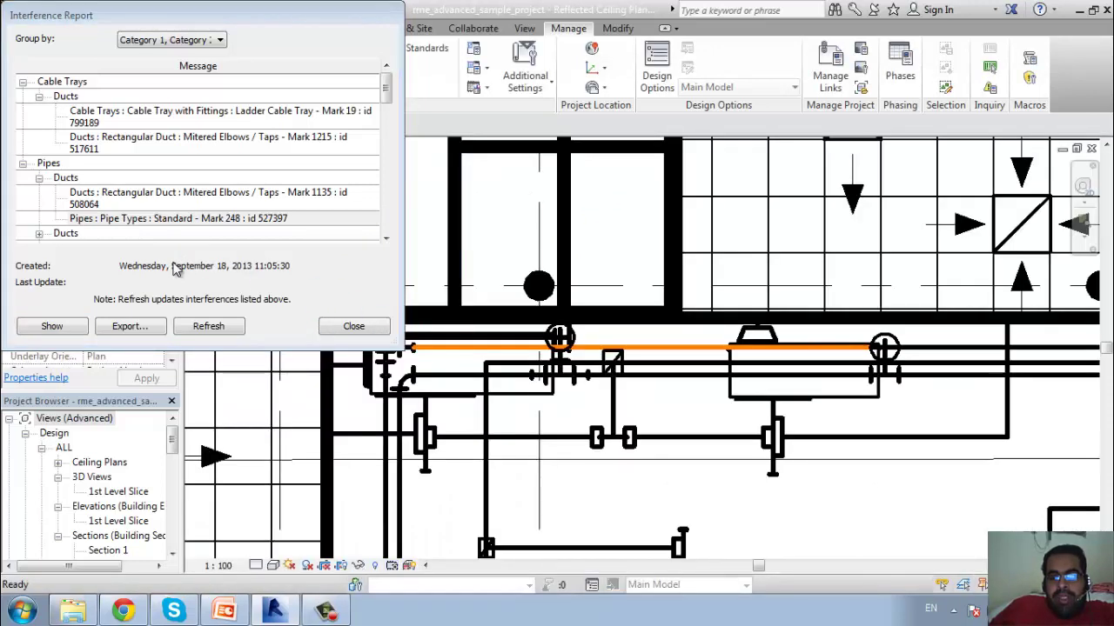
click(344, 331)
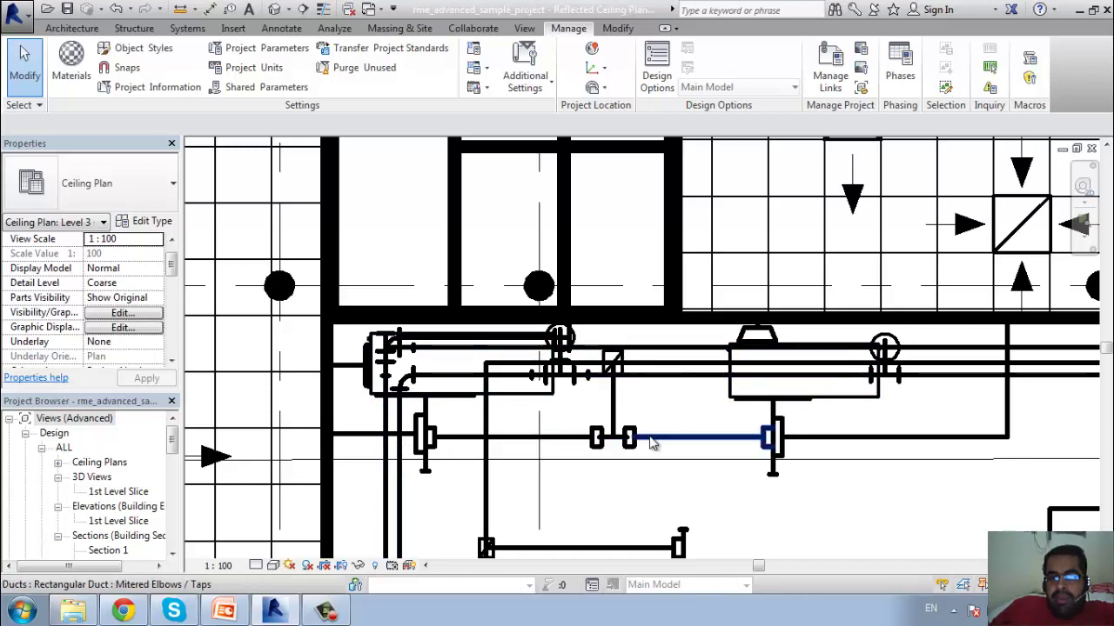
click(470, 30)
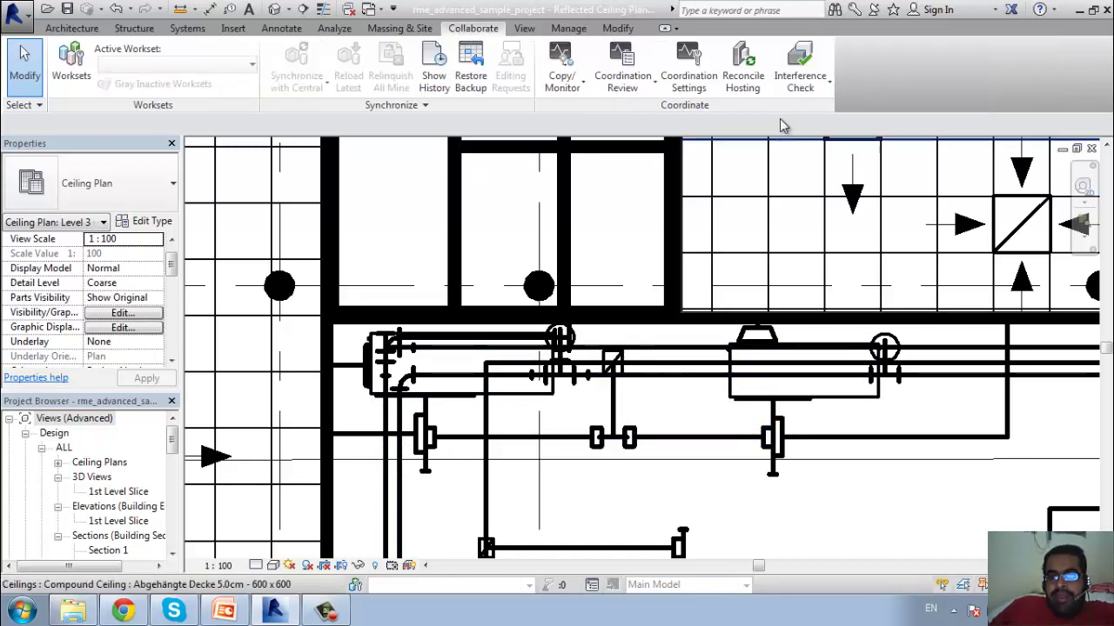
Step: Check Columns against Ducts, Cable Trays and Pipes, dismiss the no-interference message, and start another check
click(800, 70)
click(835, 117)
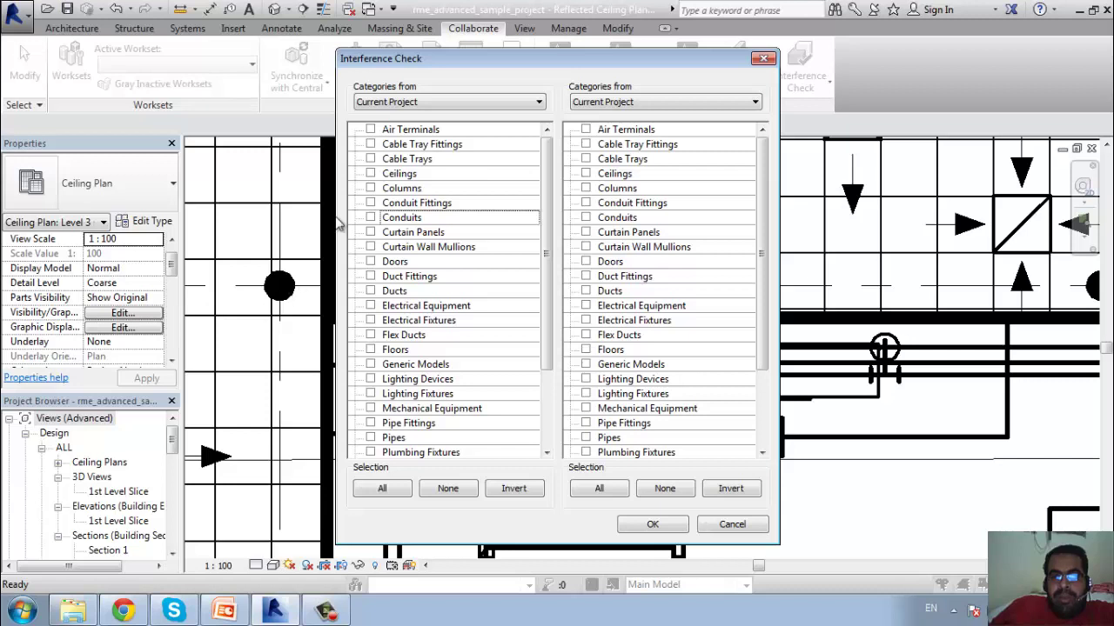
click(371, 188)
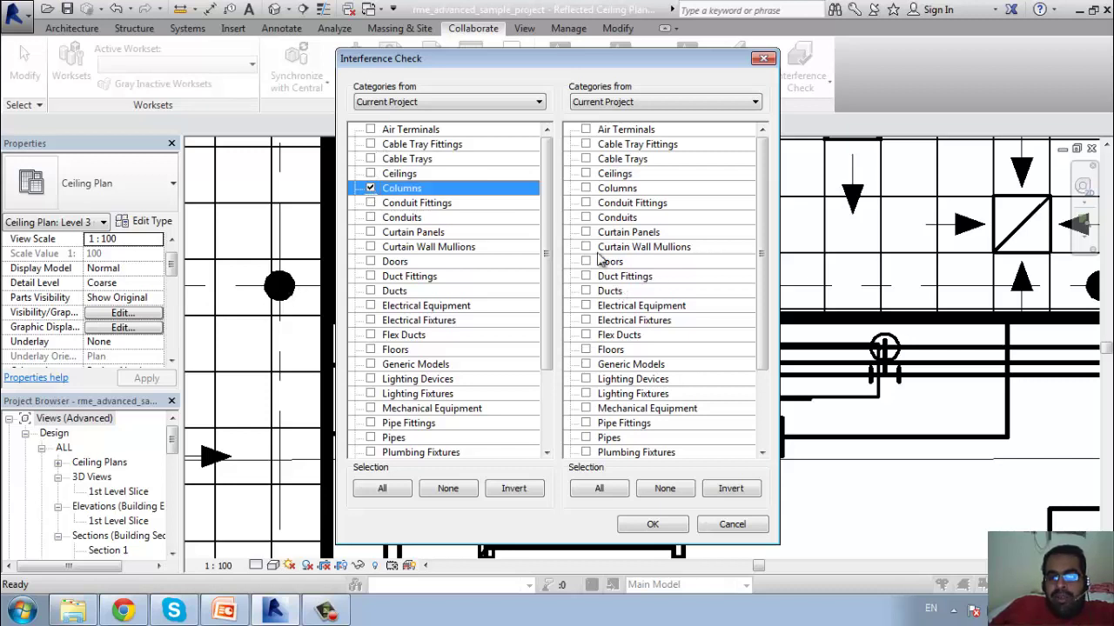
click(585, 291)
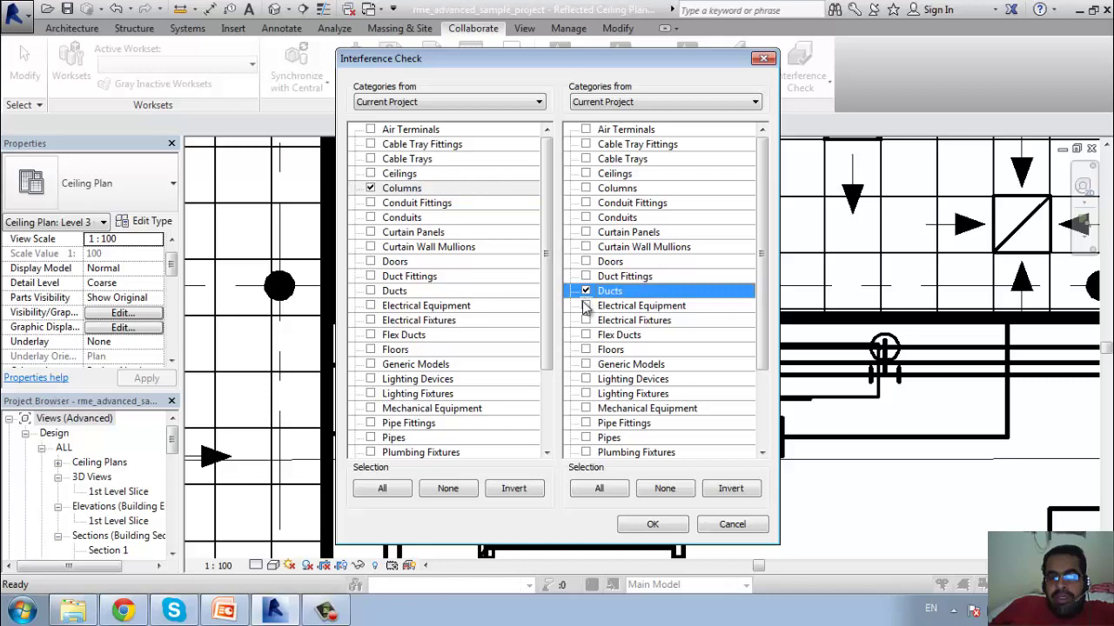
click(586, 159)
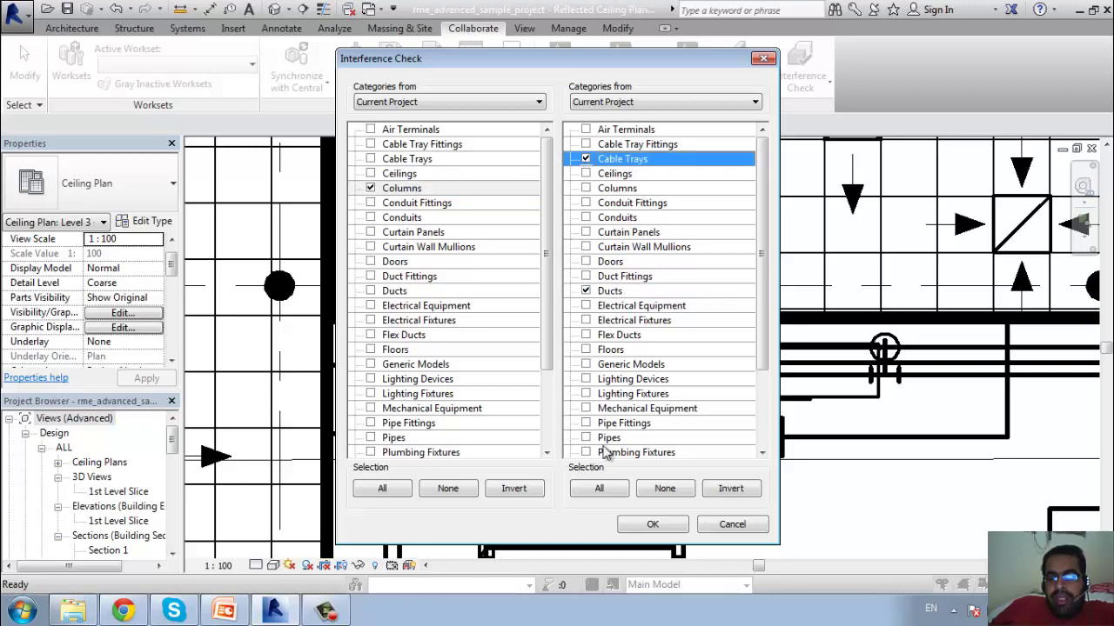
click(585, 437)
click(649, 525)
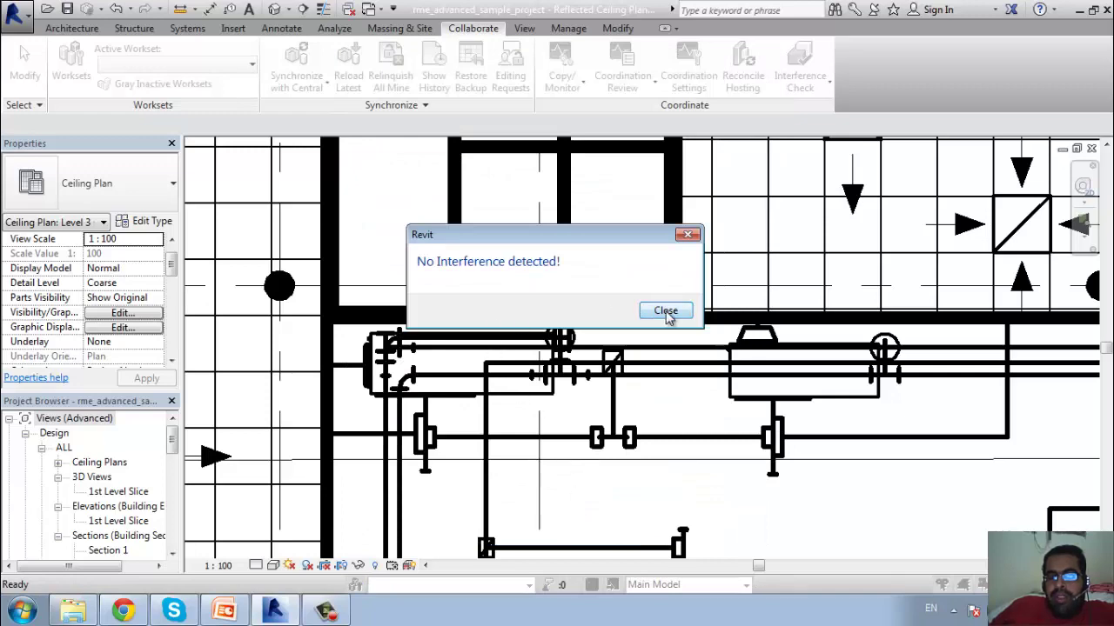
click(666, 310)
click(769, 77)
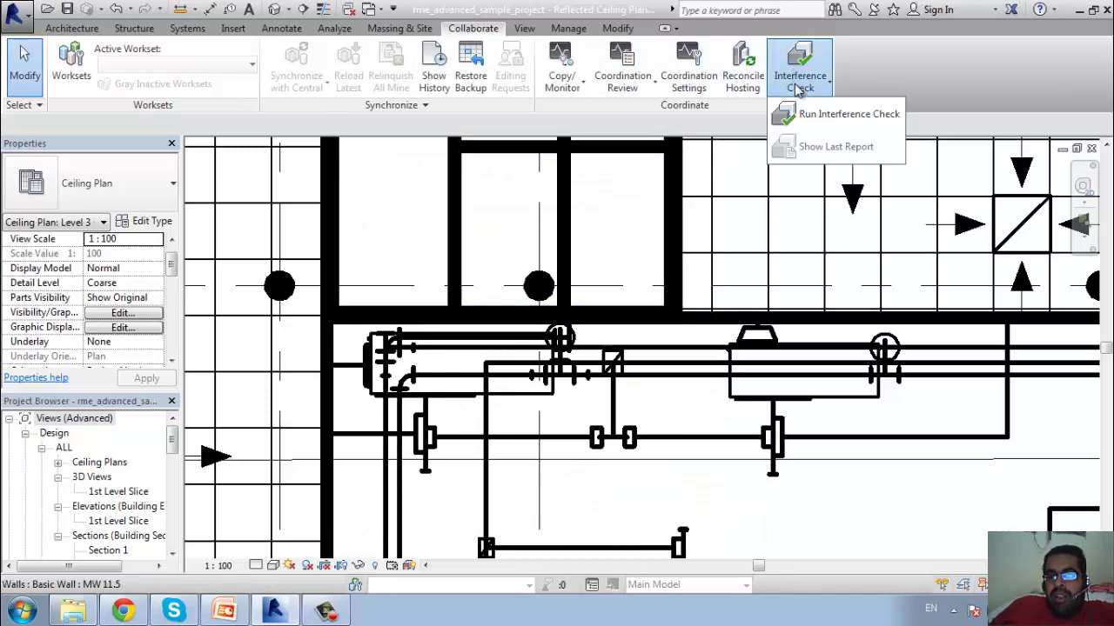
click(787, 117)
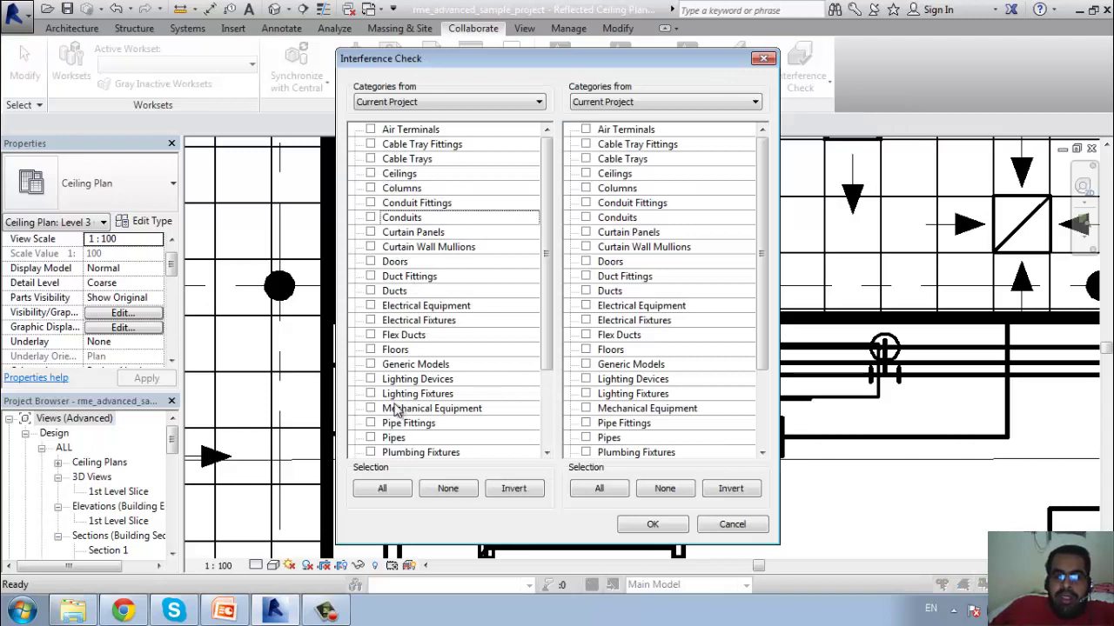
Step: Tick Walls in the first set and Ducts in the second, then run the check
scroll(396, 413, down, 2)
scroll(396, 418, down, 2)
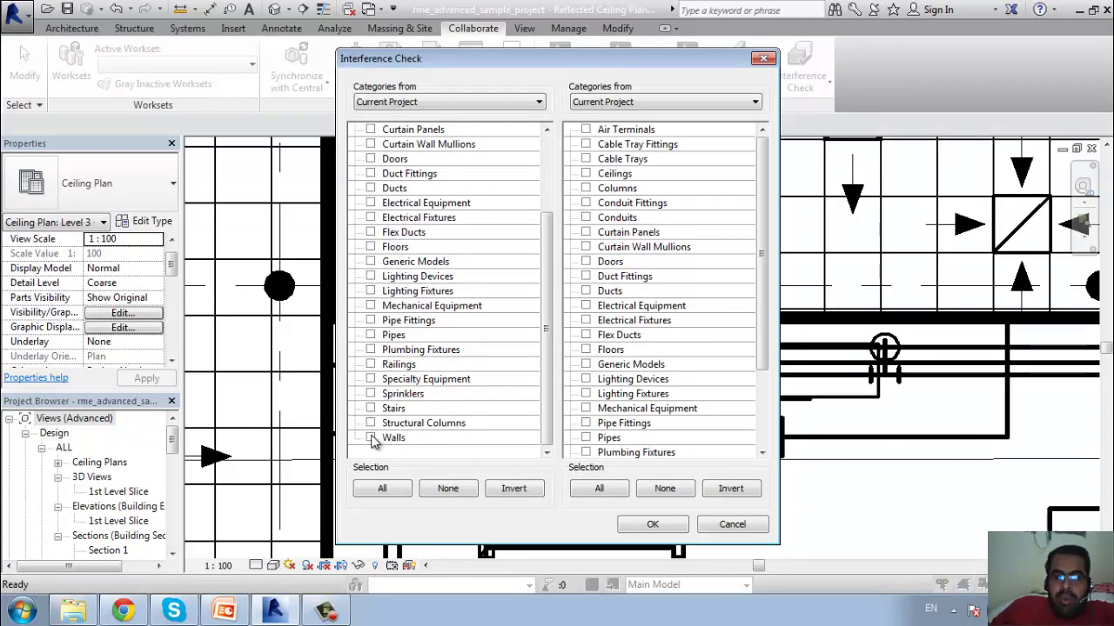
click(372, 438)
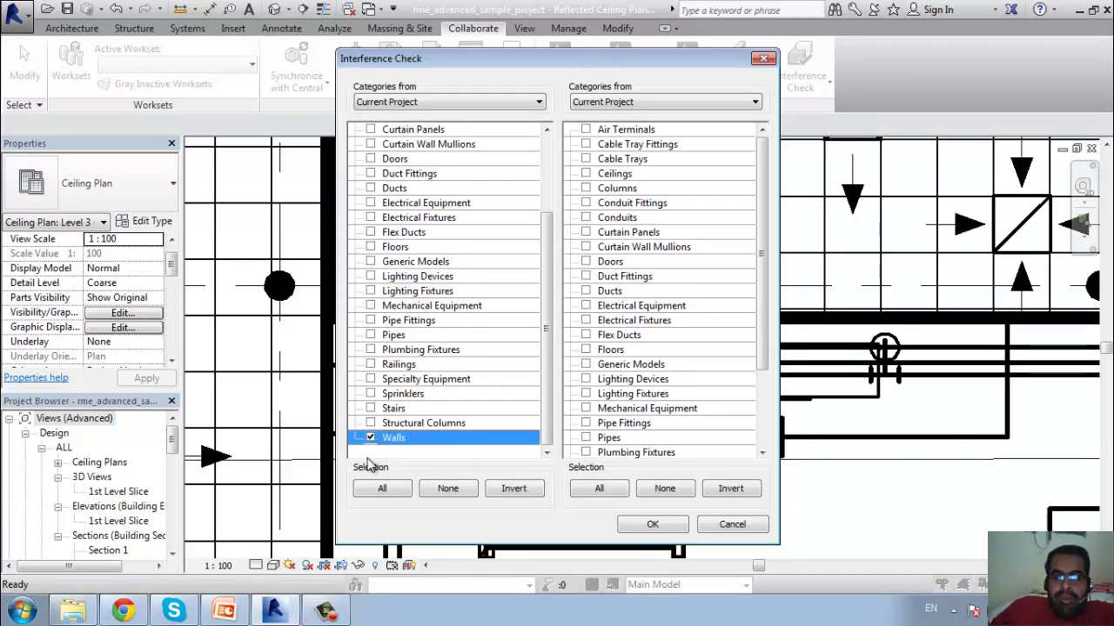
click(586, 292)
click(650, 525)
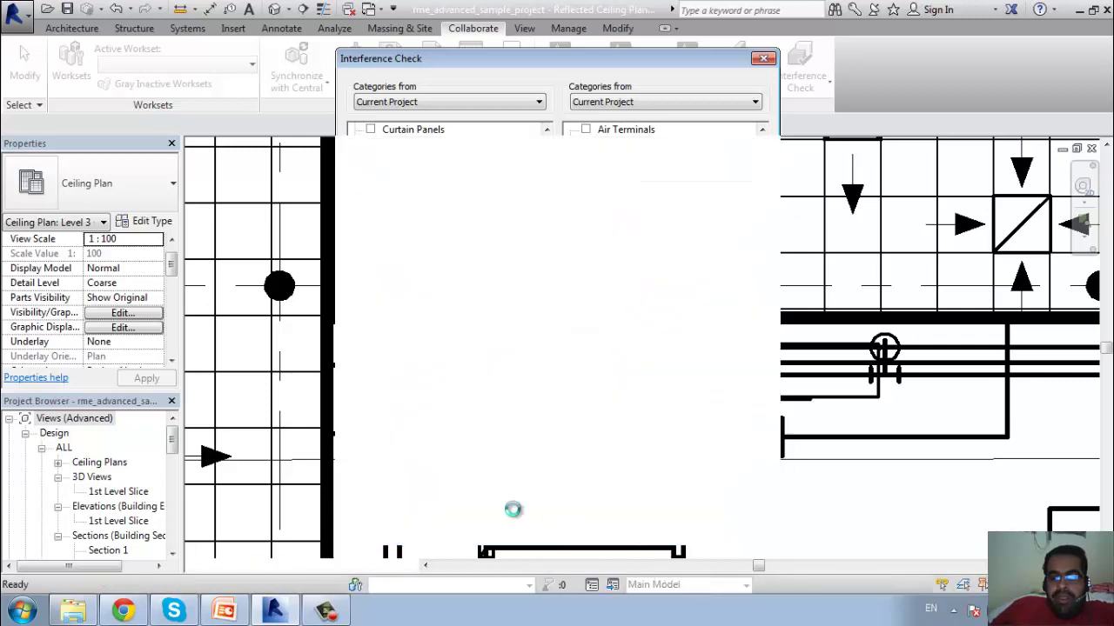
Step: Show the first clash's Mark 246 duct in 3D and its STB 20.0 wall in the ceiling plan
click(38, 97)
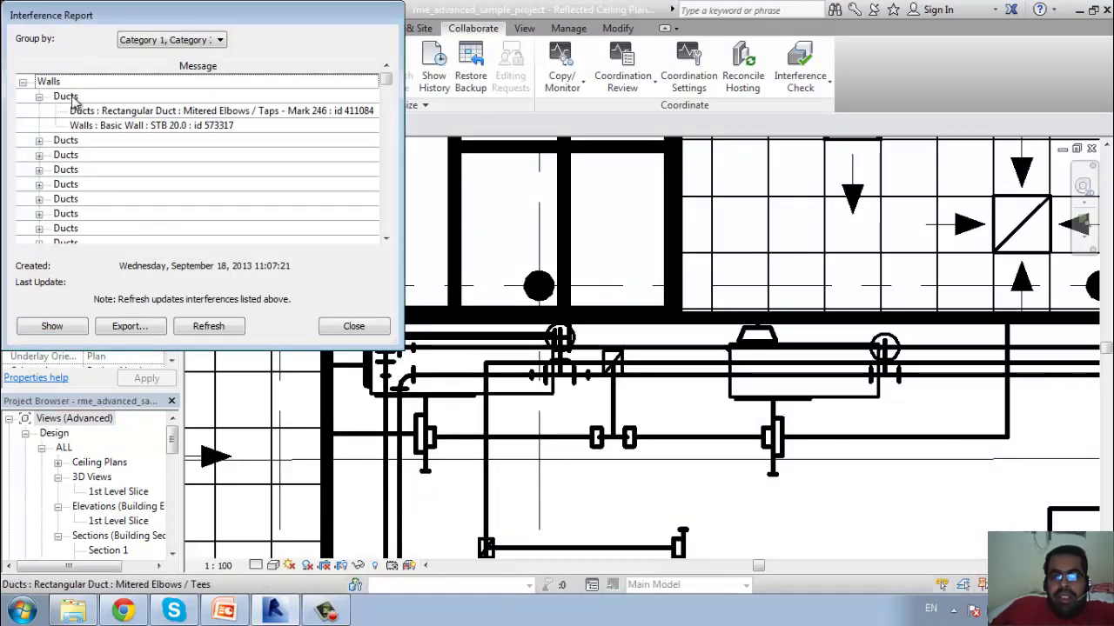
click(97, 114)
click(70, 328)
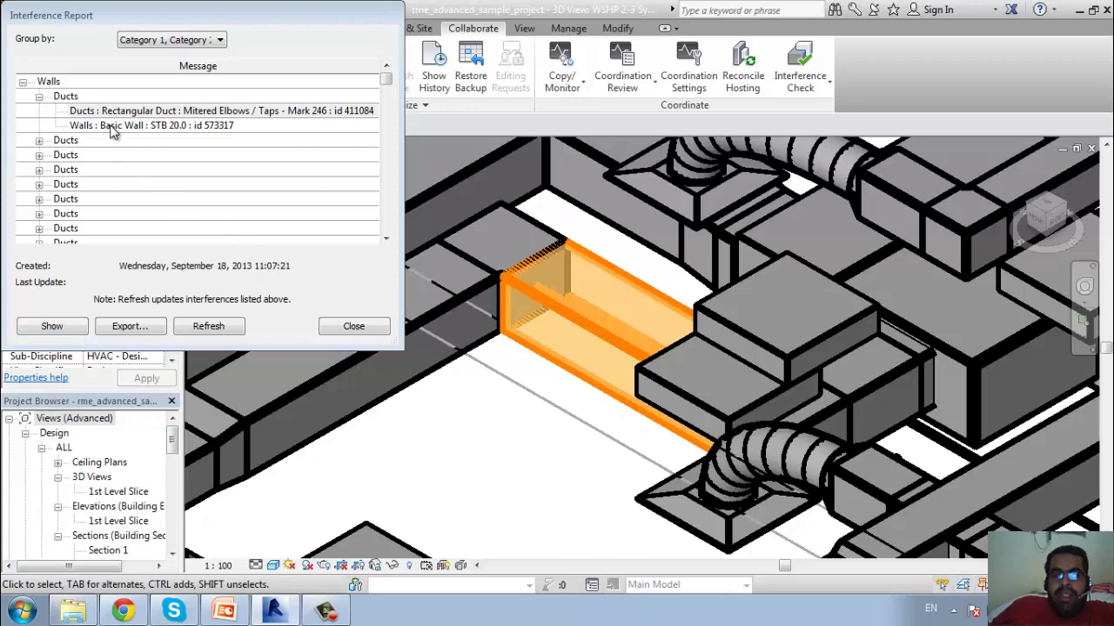
click(74, 332)
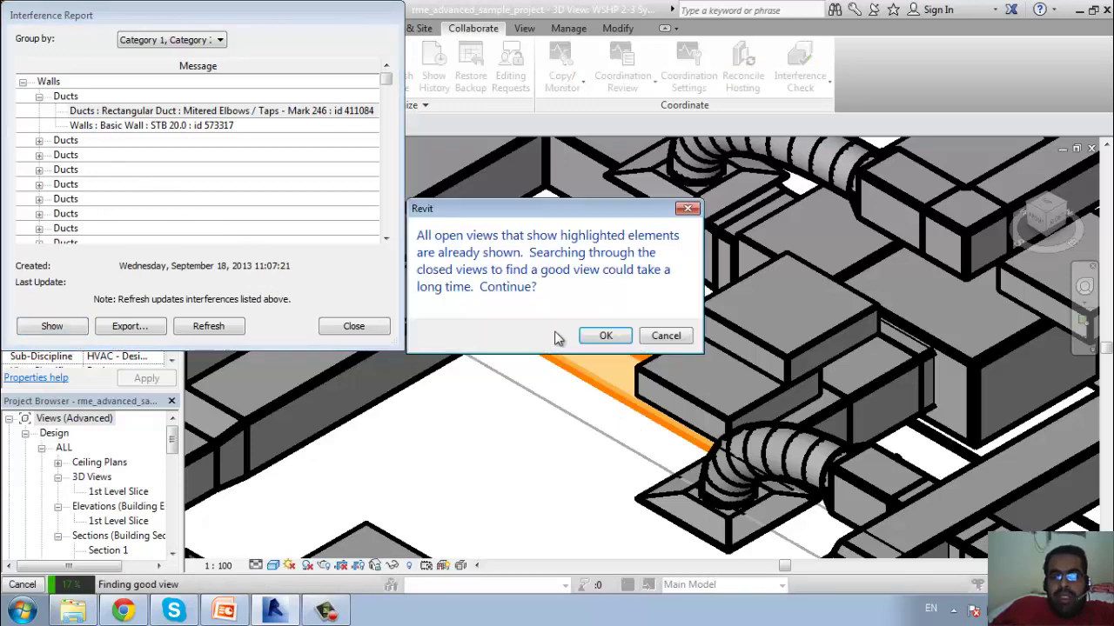
click(609, 337)
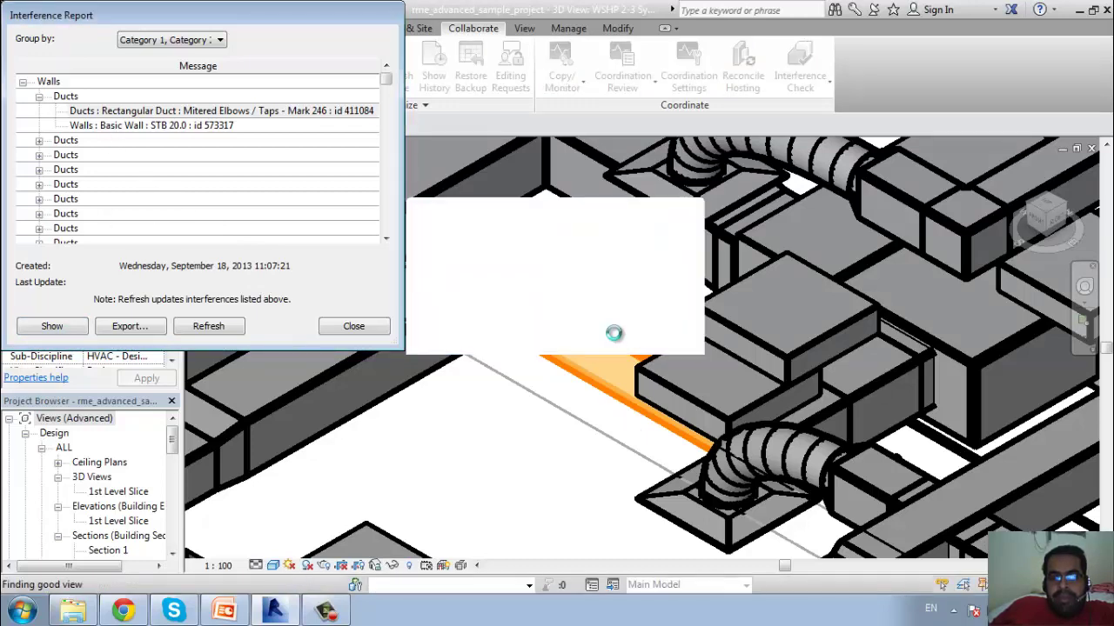
scroll(518, 361, down, 3)
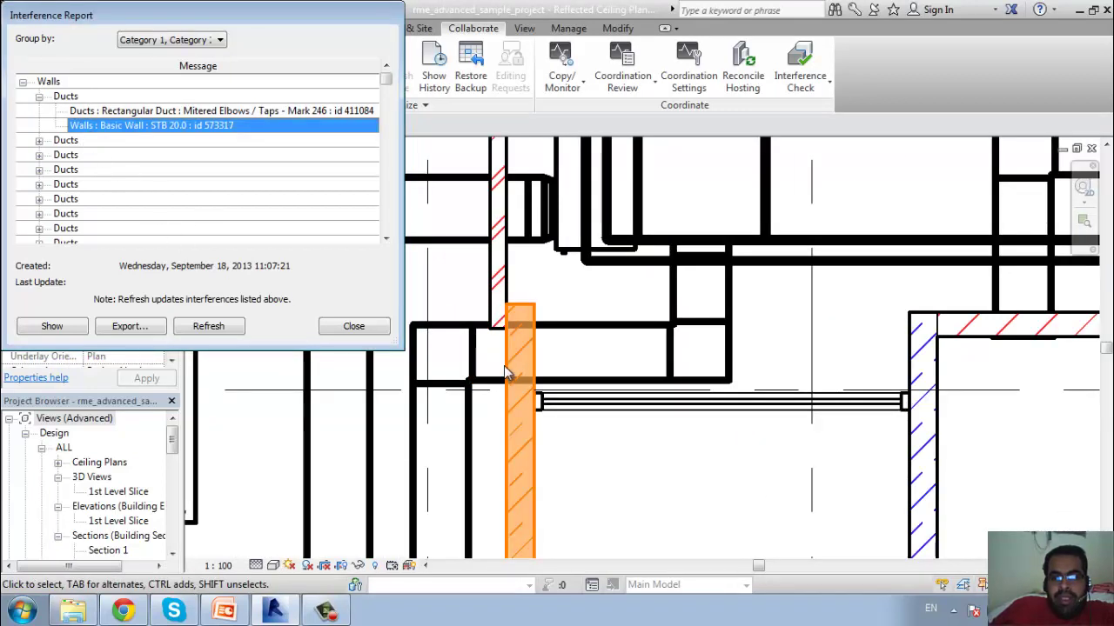
click(214, 112)
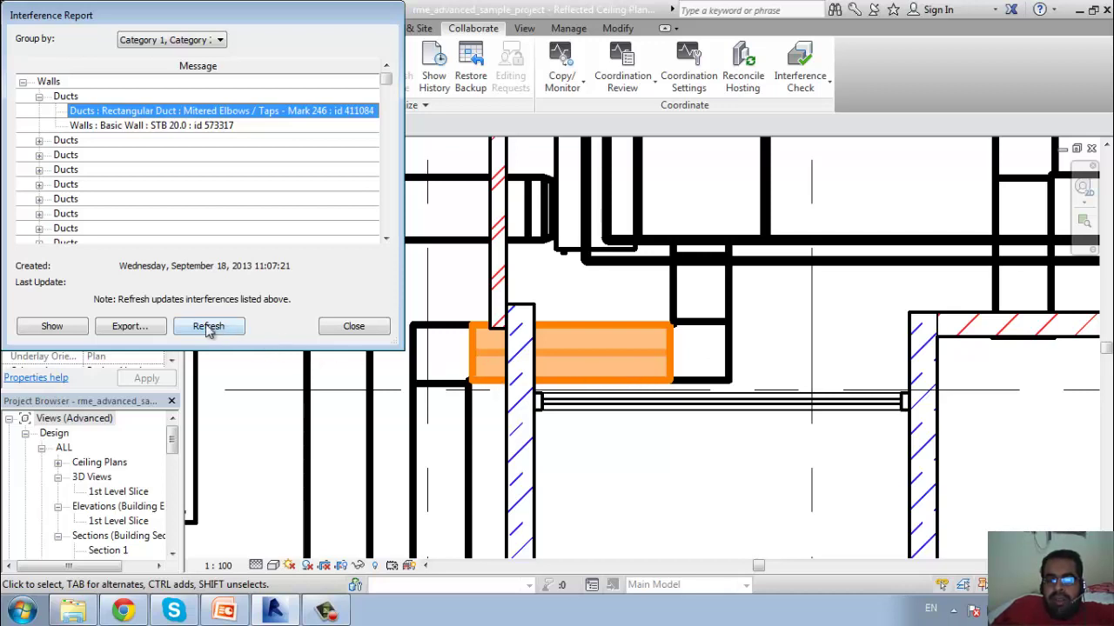
Step: Export the Interference Report to the Desktop as rme_advanced_sample_project.html
click(129, 326)
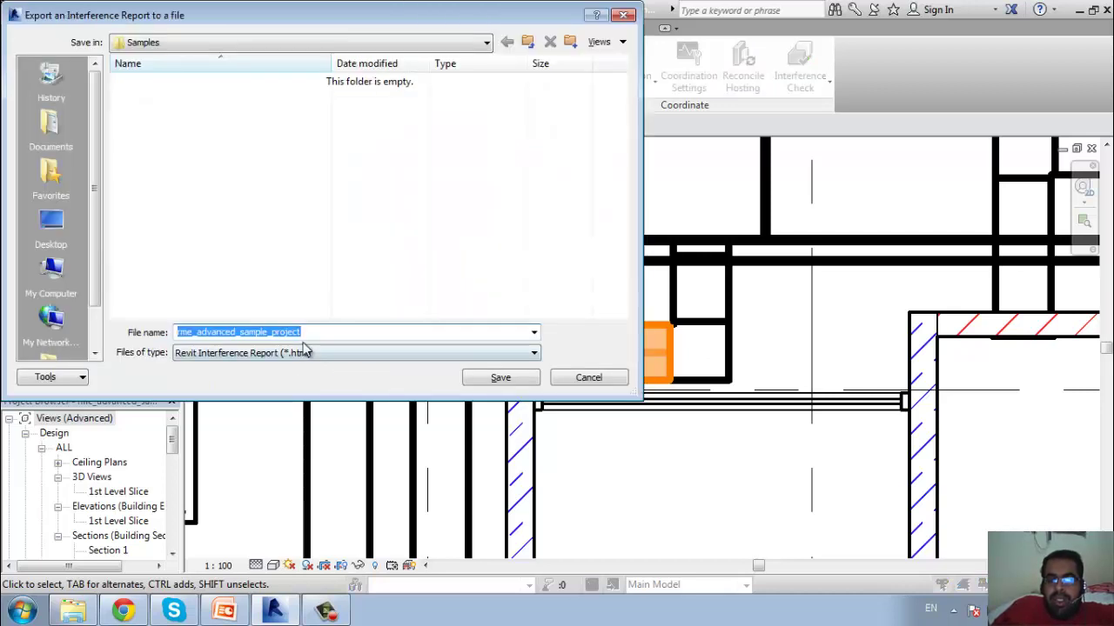
click(307, 349)
click(307, 350)
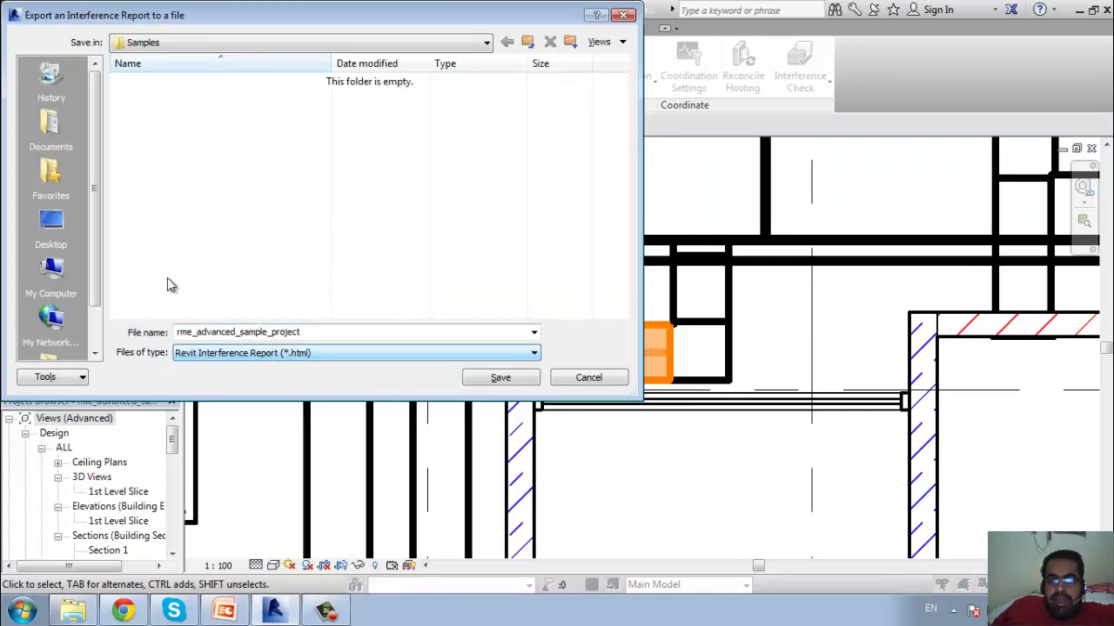
click(51, 228)
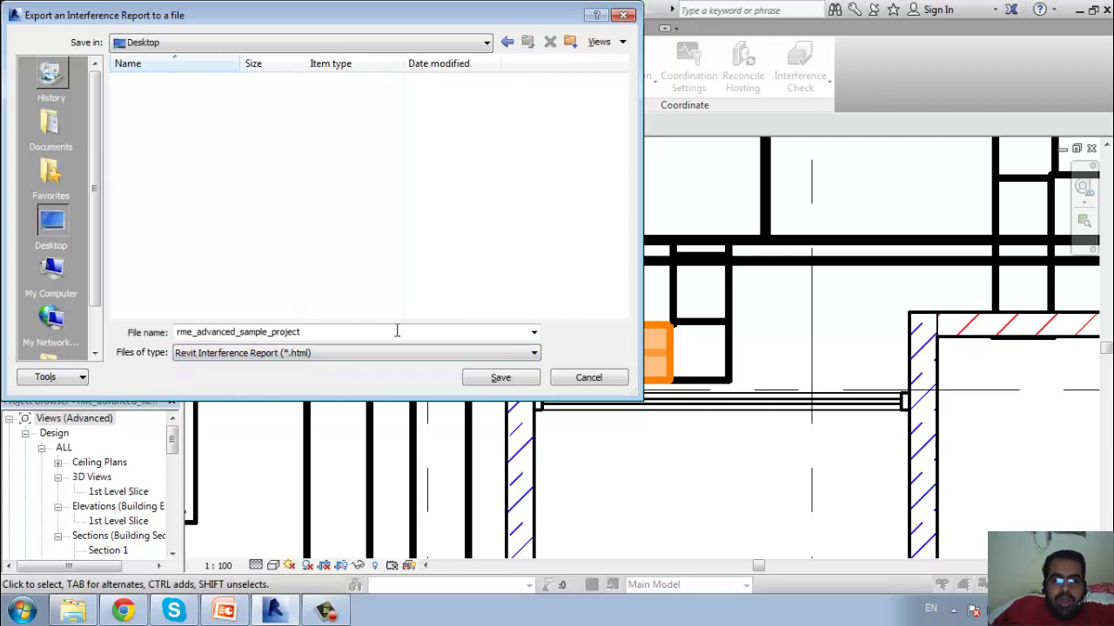
click(501, 379)
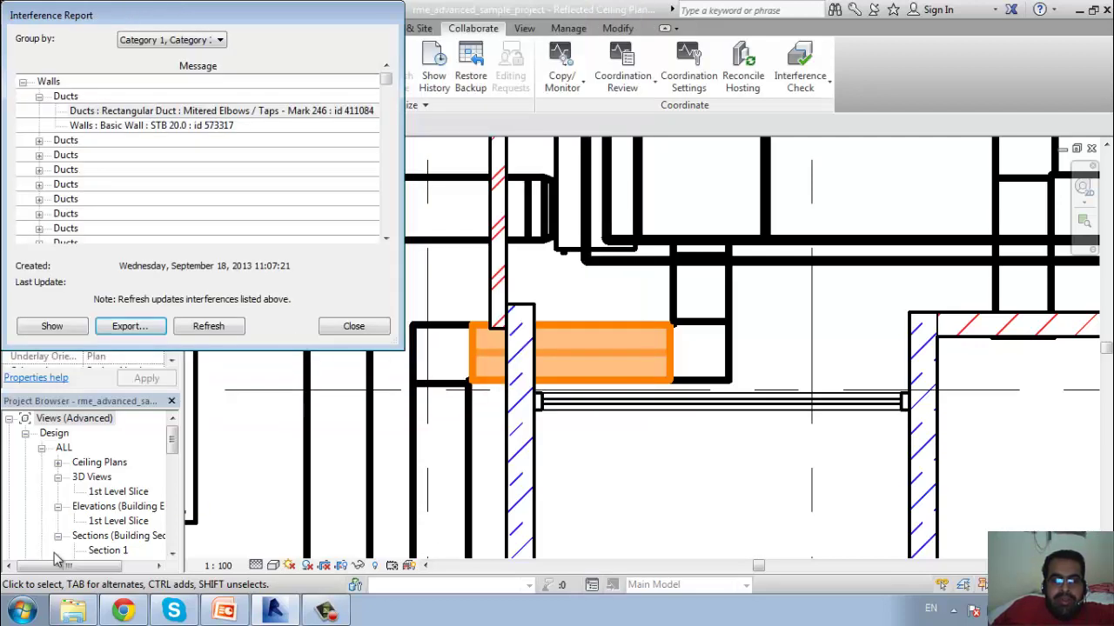
click(23, 611)
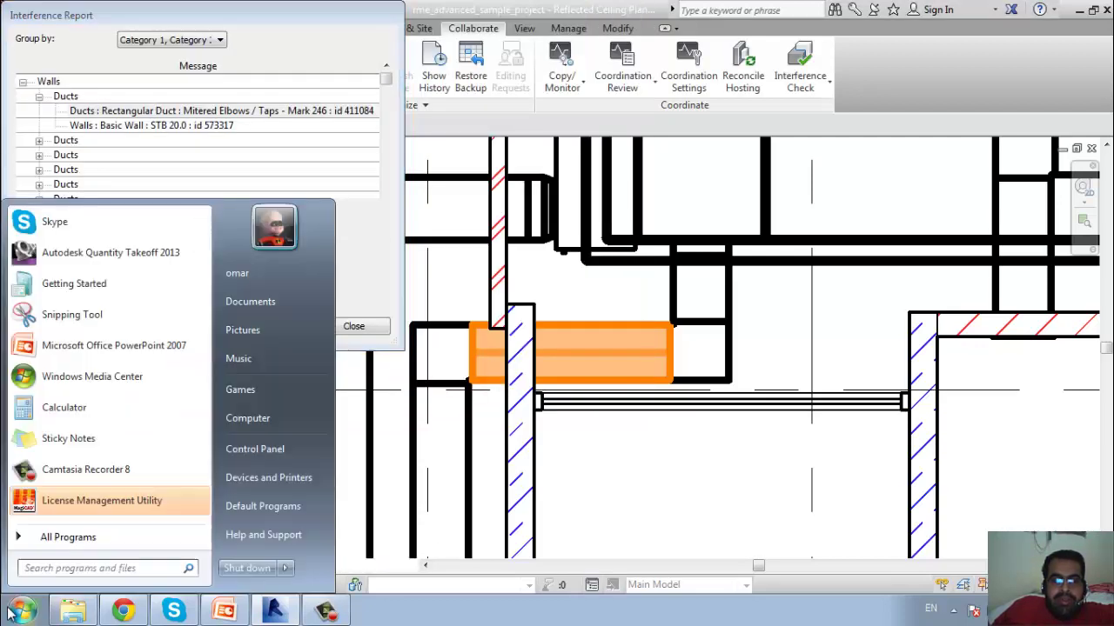
Step: Open rme_advanced_sample_project.html from the Desktop in Chrome, scroll the wall–duct table, then minimize Chrome
click(296, 420)
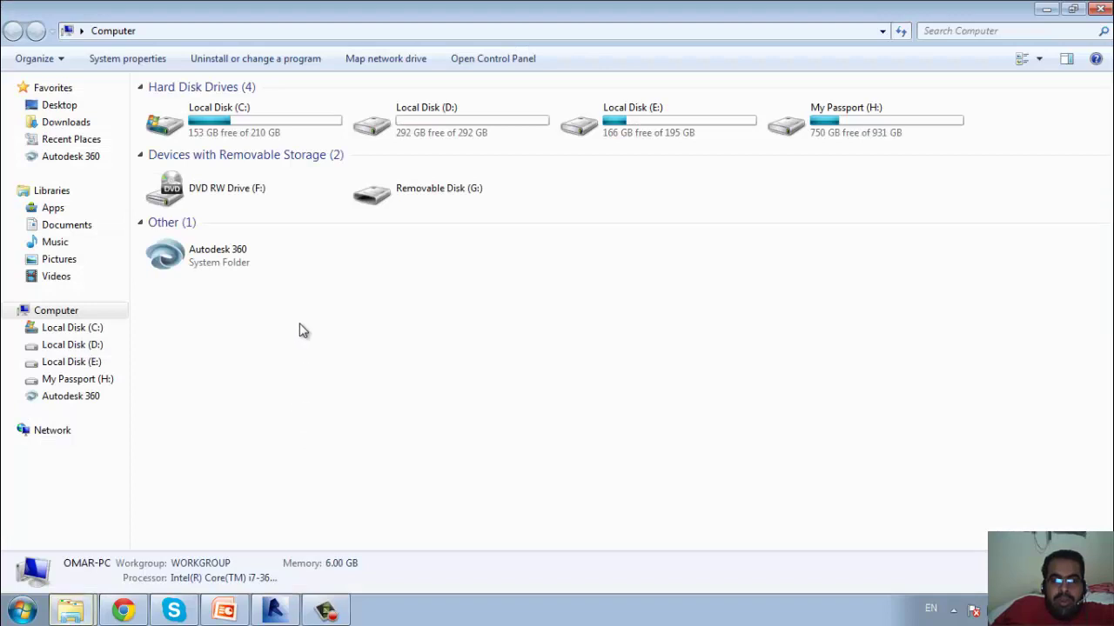
click(61, 105)
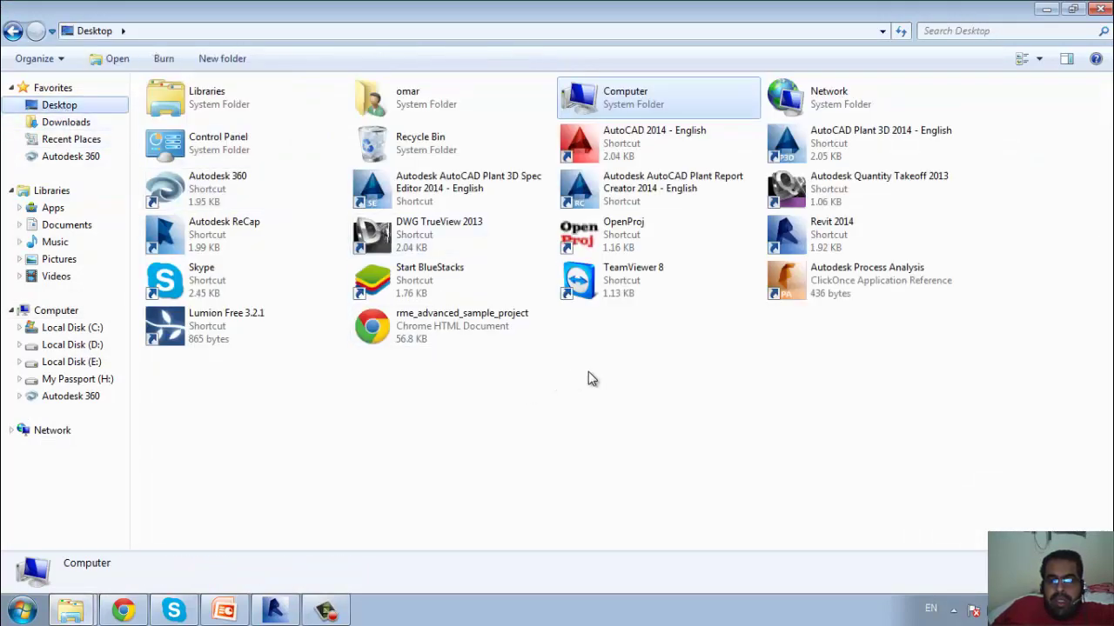
double_click(478, 338)
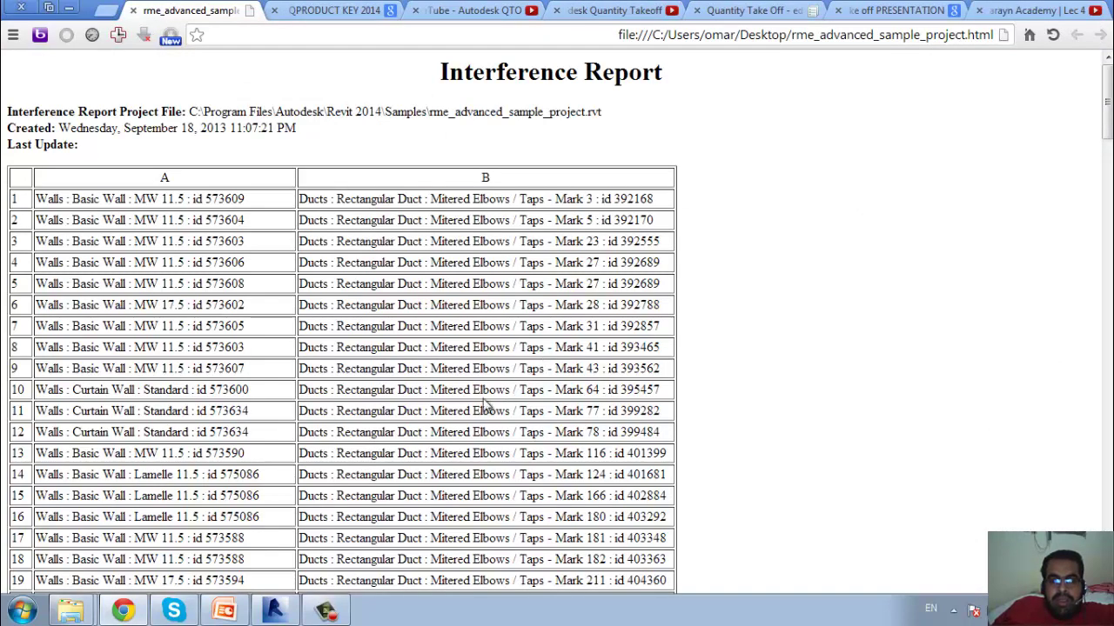
scroll(318, 299, down, 3)
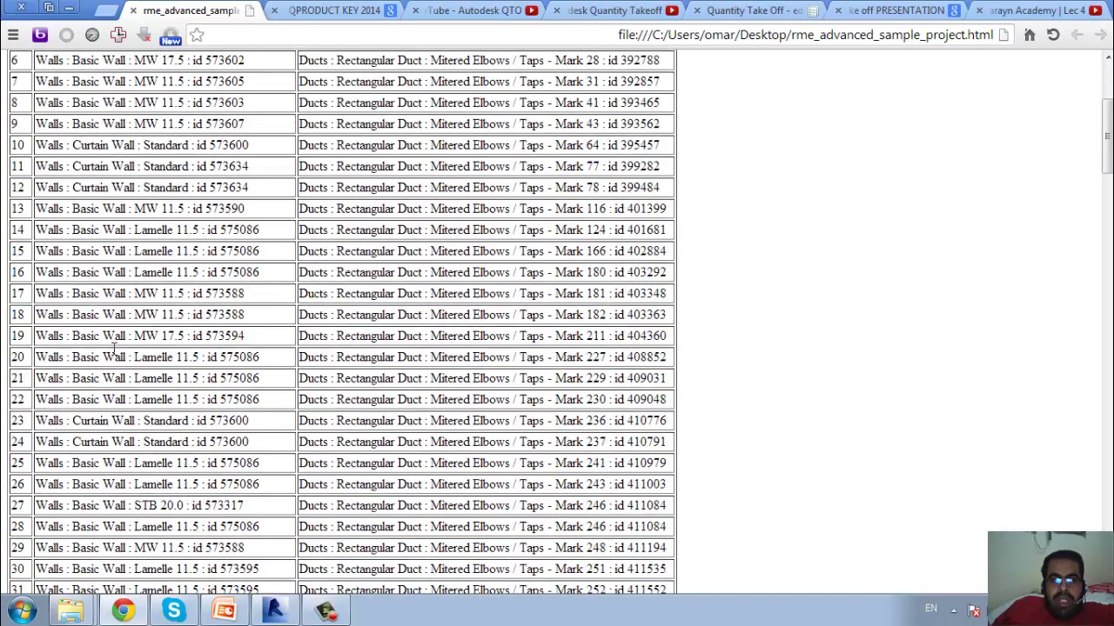
scroll(114, 313, up, 3)
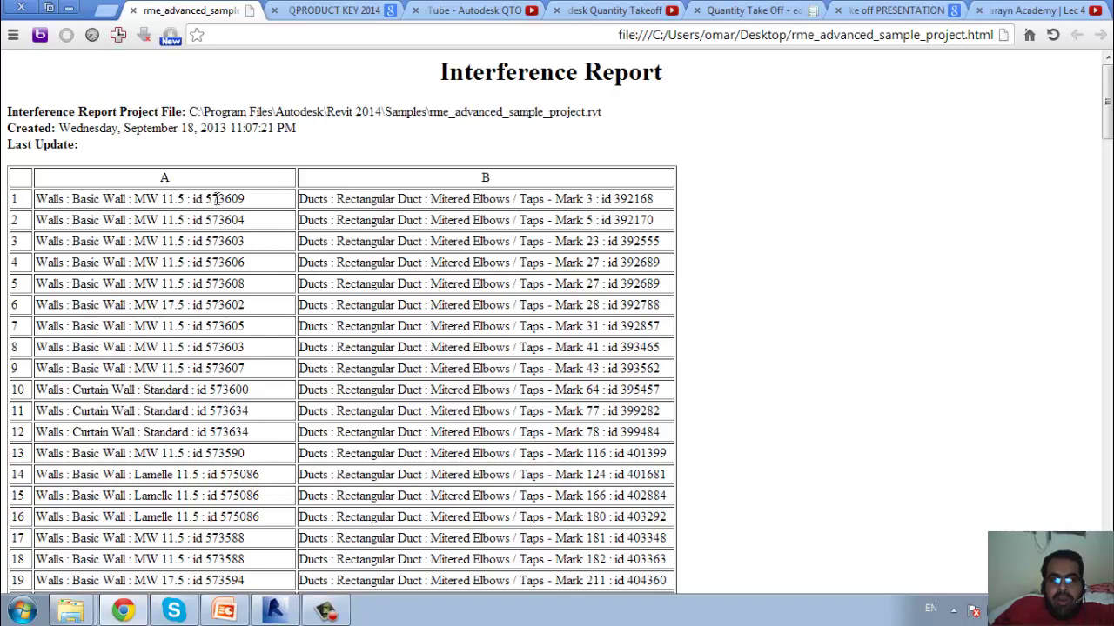
click(68, 7)
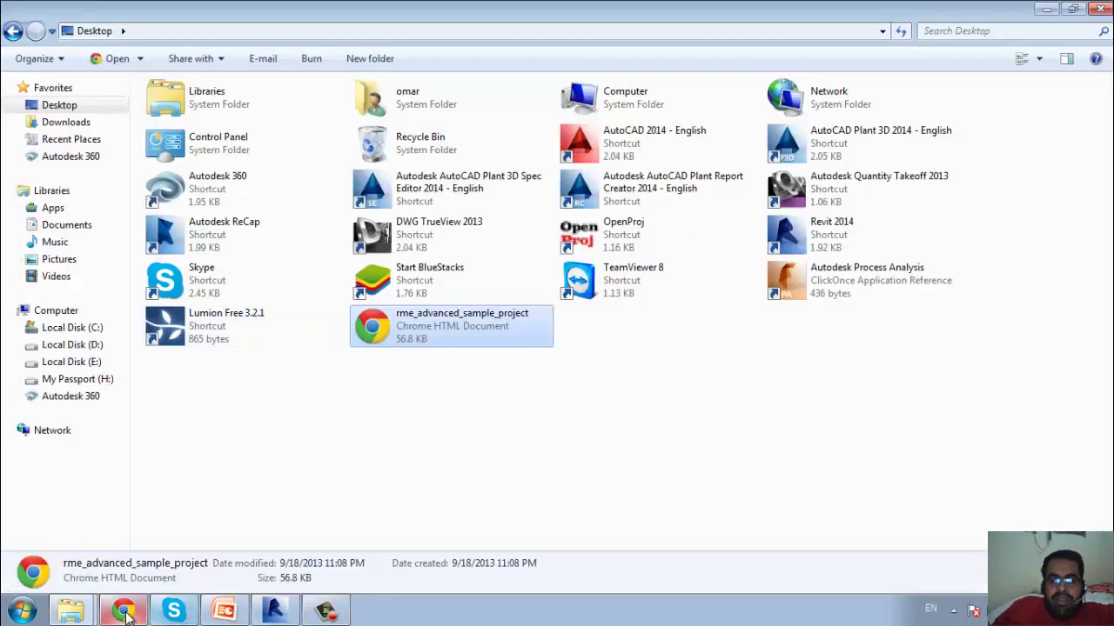
Step: Bring the Revit MEP window back to the front from the taskbar
click(274, 613)
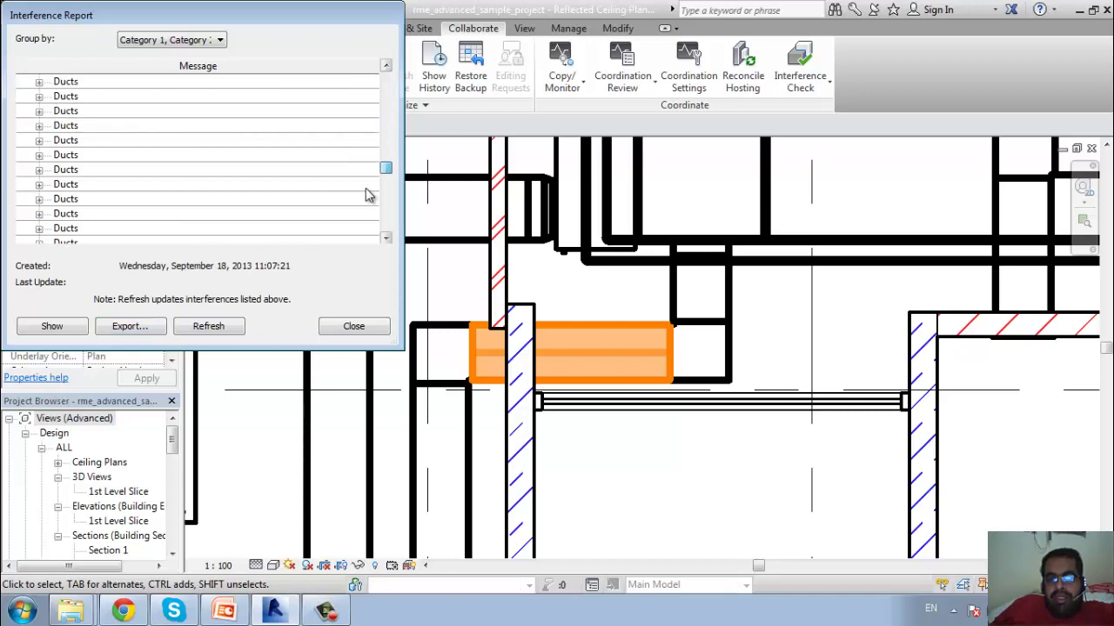
Step: Select the clashing orange duct and refresh the interference report to a last update of 11:08:40
mouse_move(386, 81)
mouse_down()
mouse_move(386, 224)
mouse_move(386, 77)
mouse_up()
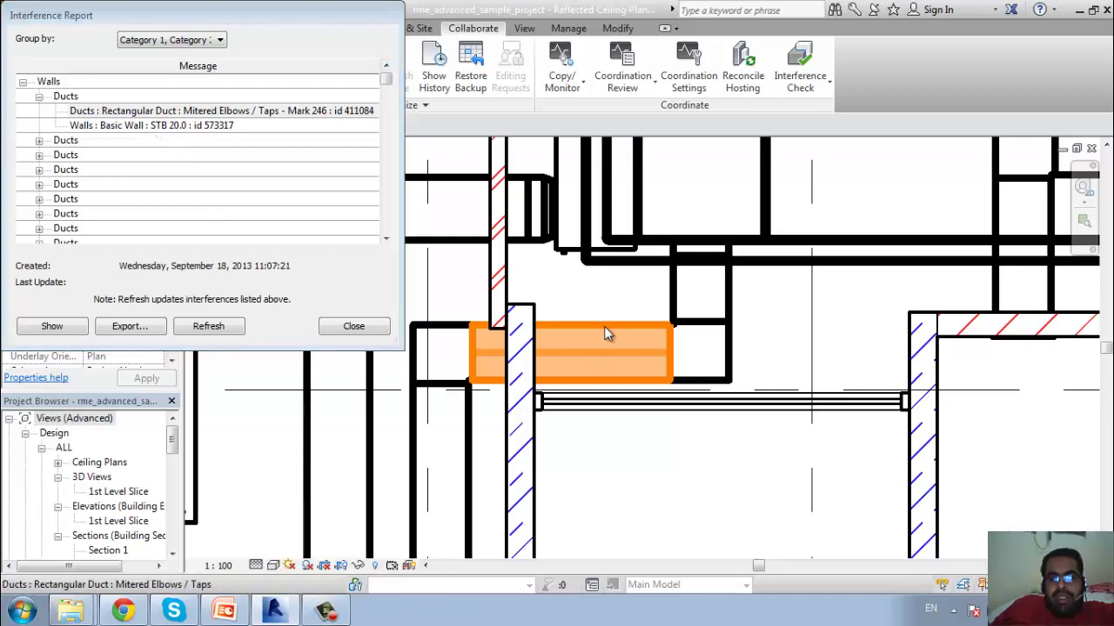
click(606, 362)
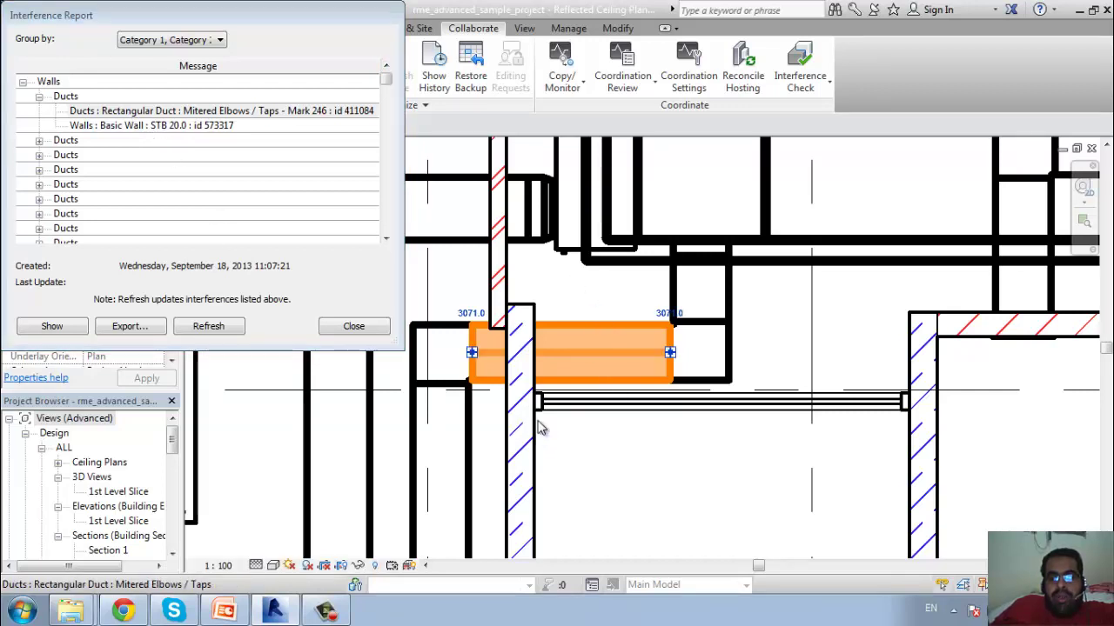
click(220, 329)
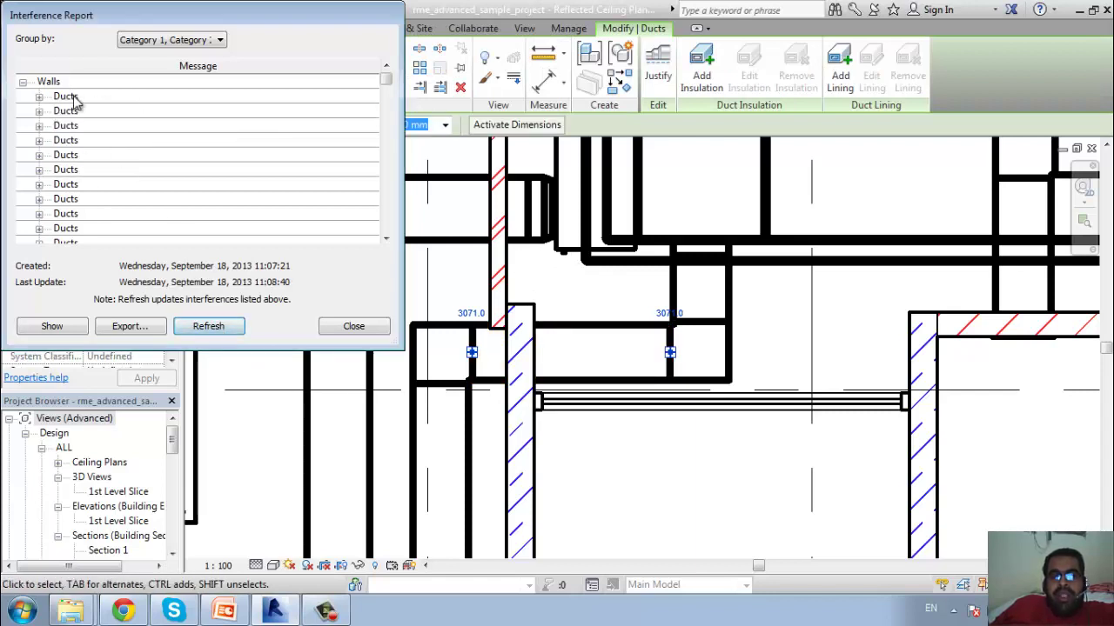
Step: Show the Mark 603 duct's clash with wall MW 11.5 in two views, then close the report
click(39, 200)
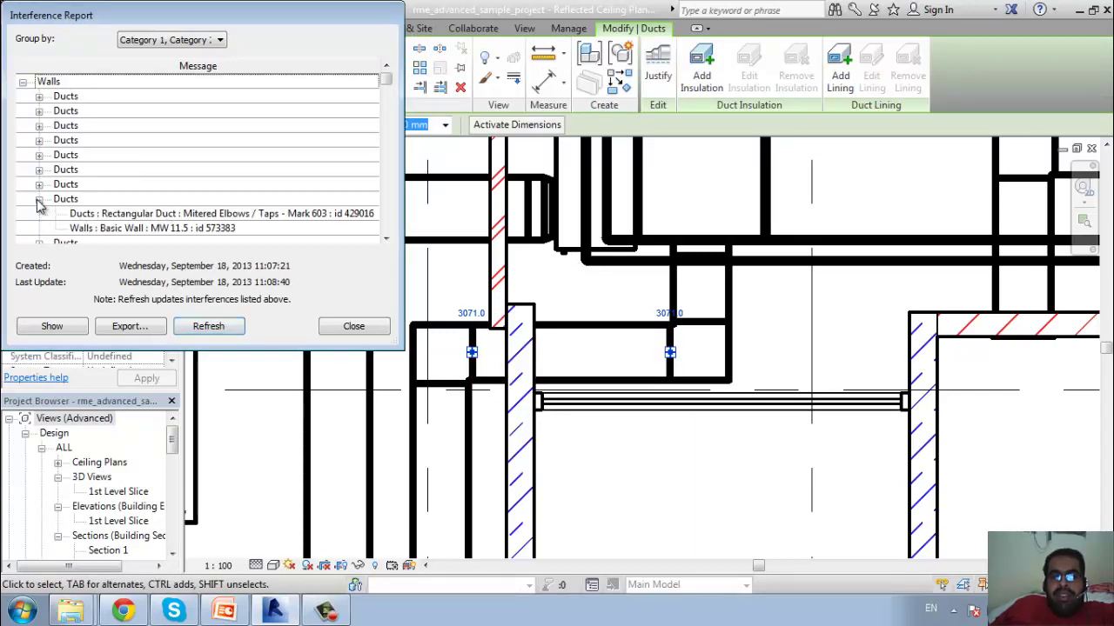
click(155, 214)
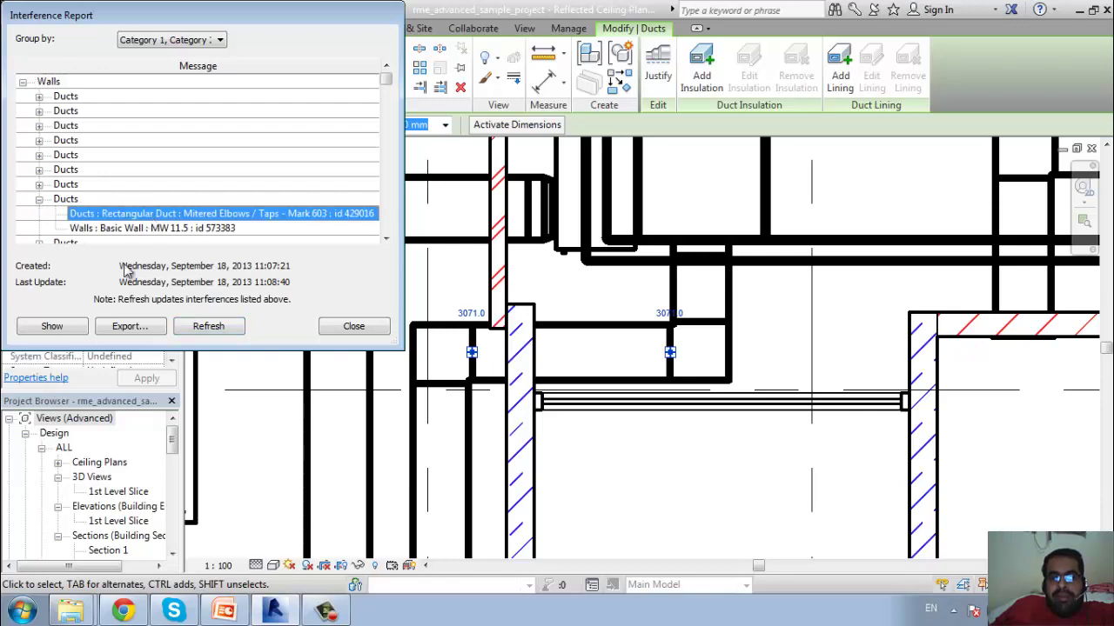
click(61, 329)
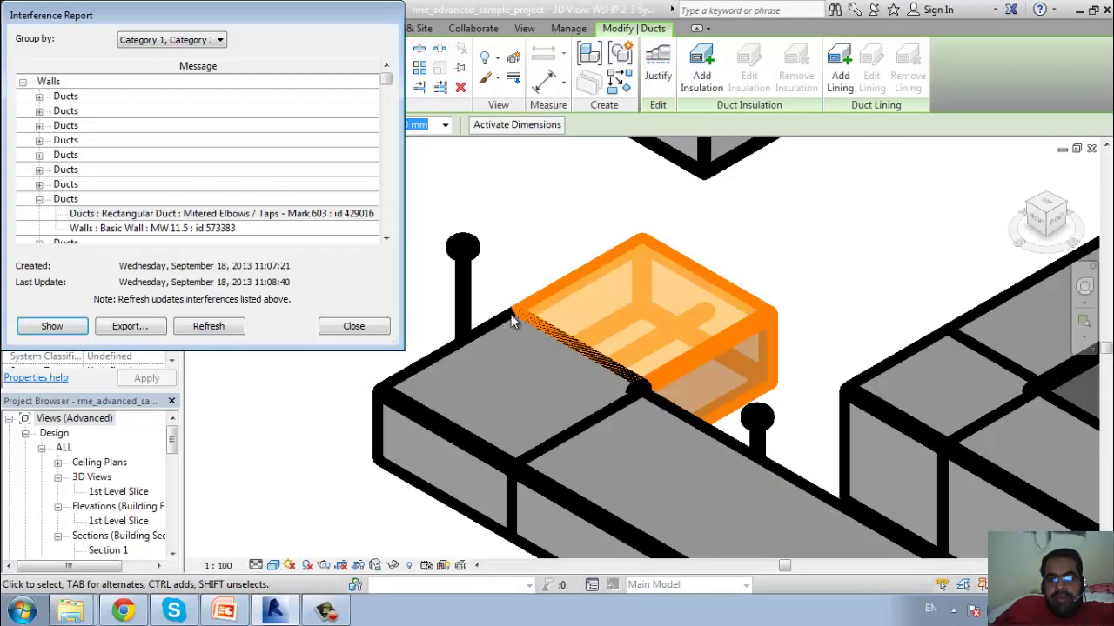
click(52, 325)
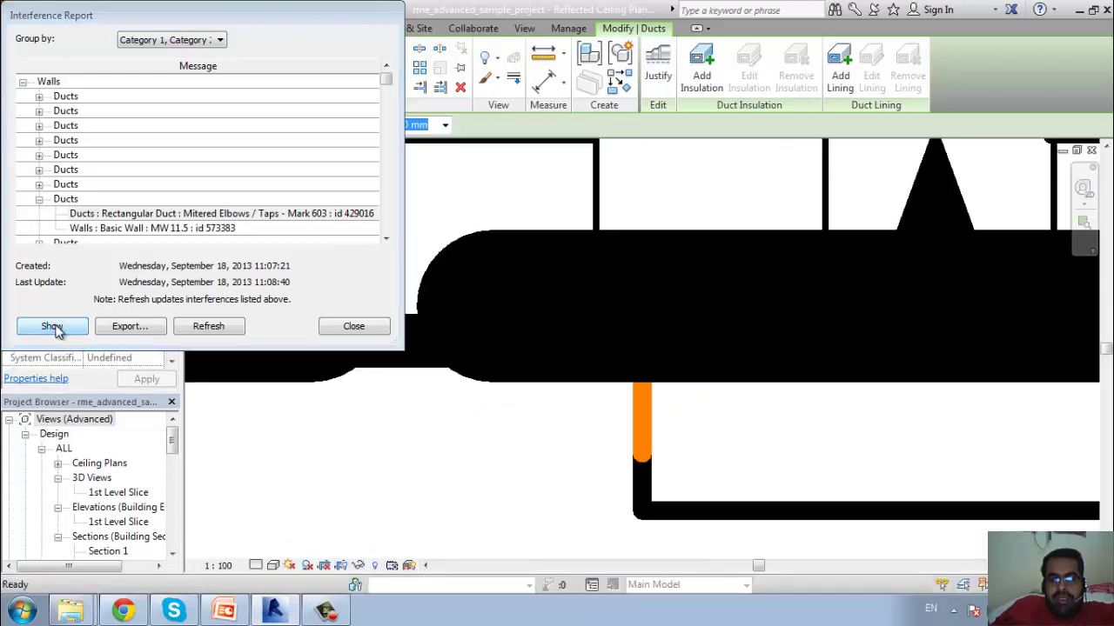
click(357, 332)
Step: Reopen the last interference report via Collaborate > Interference Check > Show Last Report
click(567, 28)
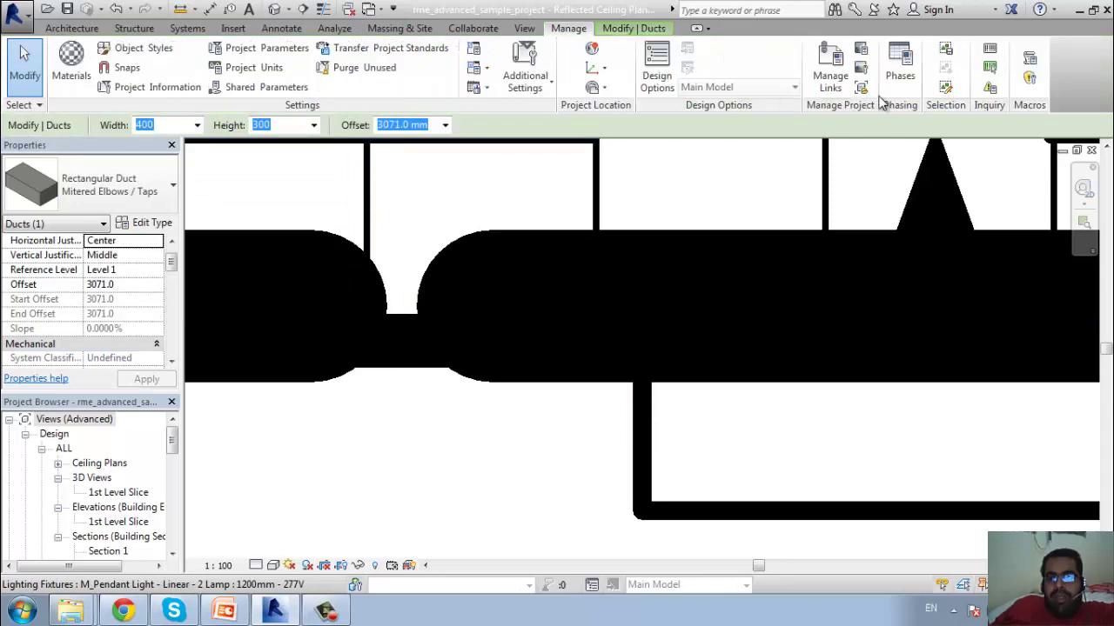
click(489, 26)
click(800, 79)
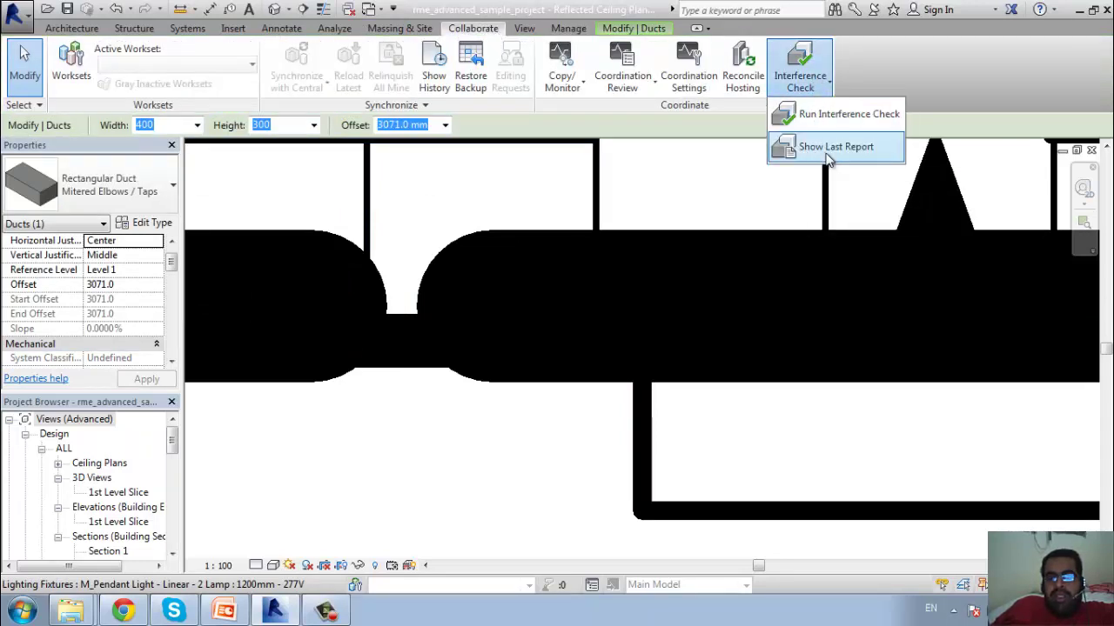
click(830, 147)
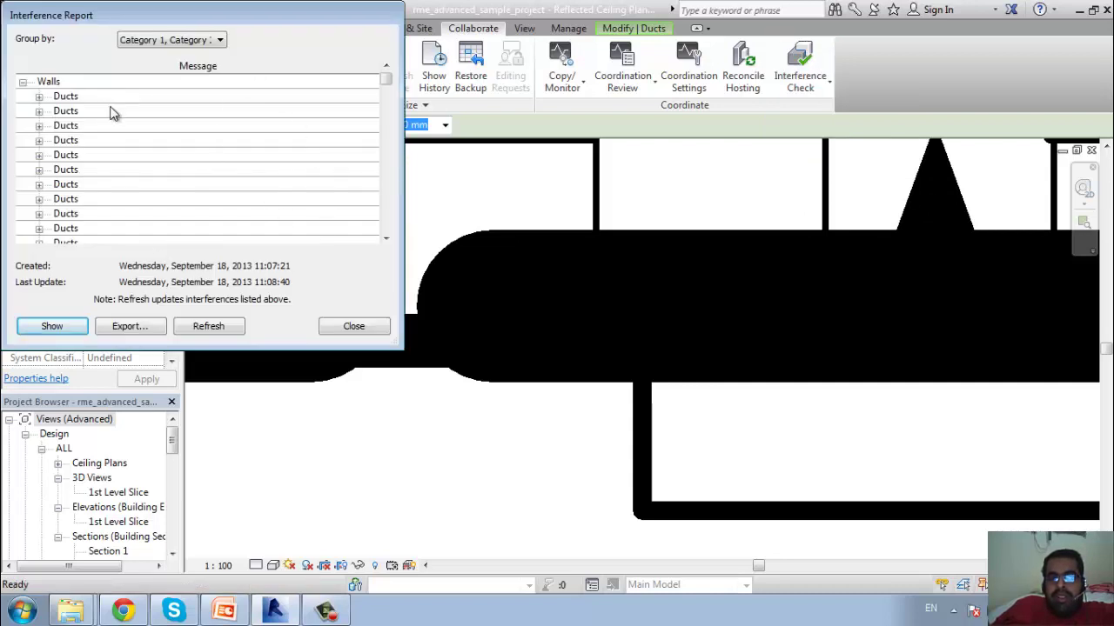
Step: Group the report by Category 2, Category 1 so ducts list first, then close it and zoom out
click(171, 40)
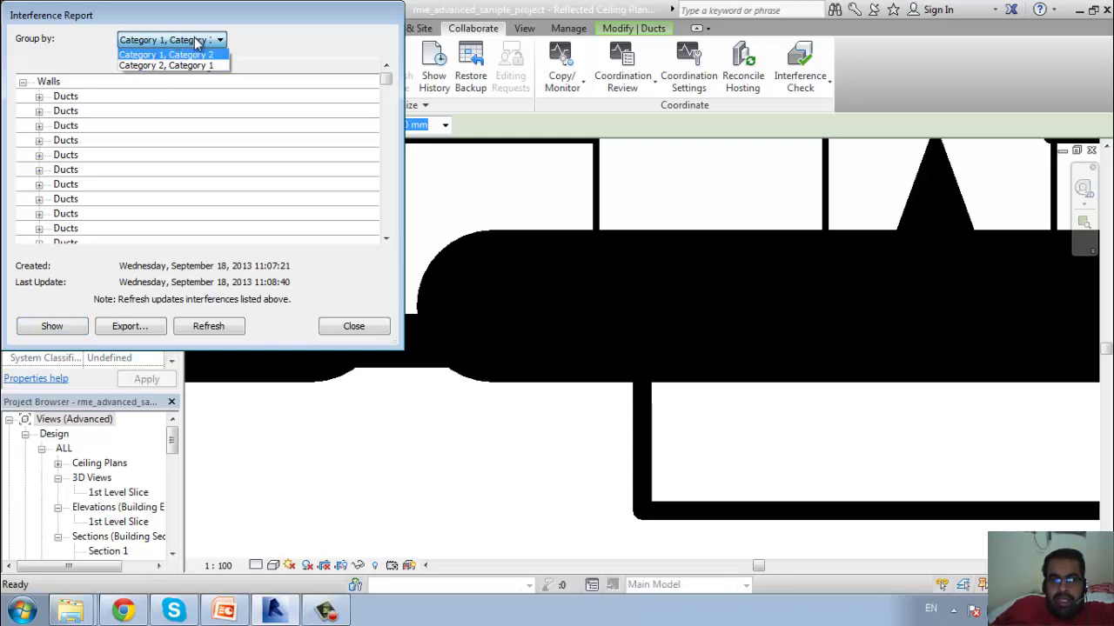
click(194, 66)
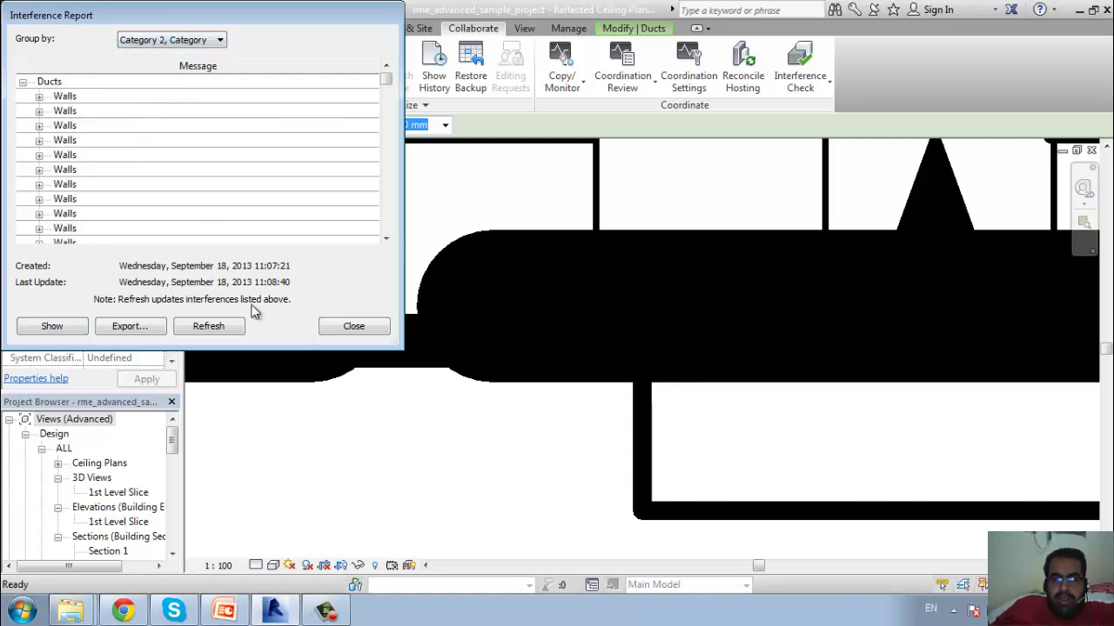
click(354, 326)
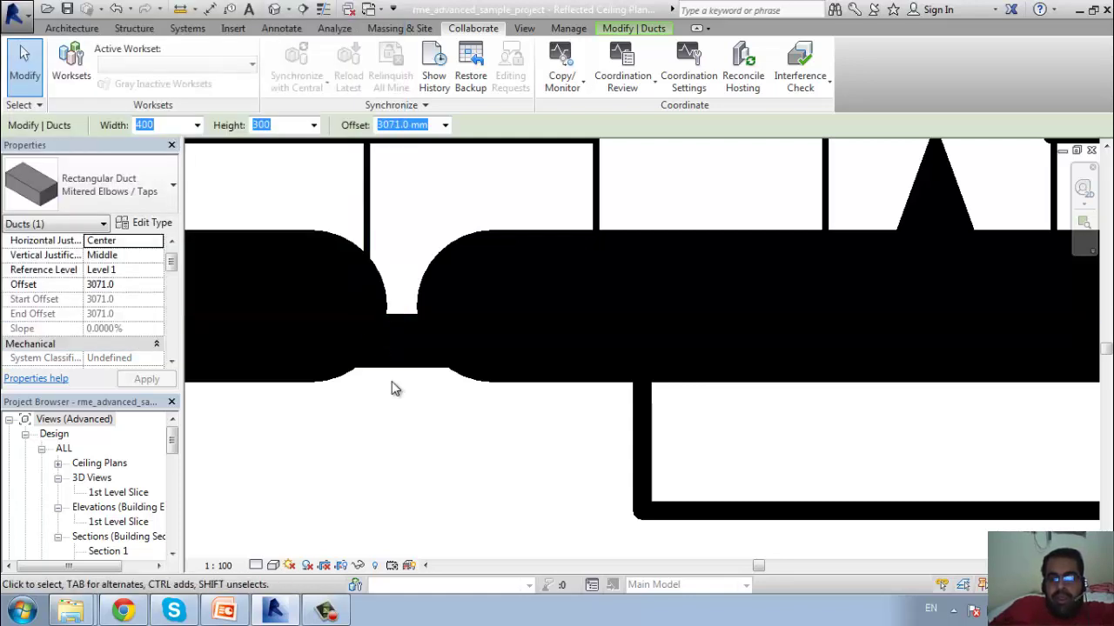
click(532, 478)
scroll(459, 480, down, 4)
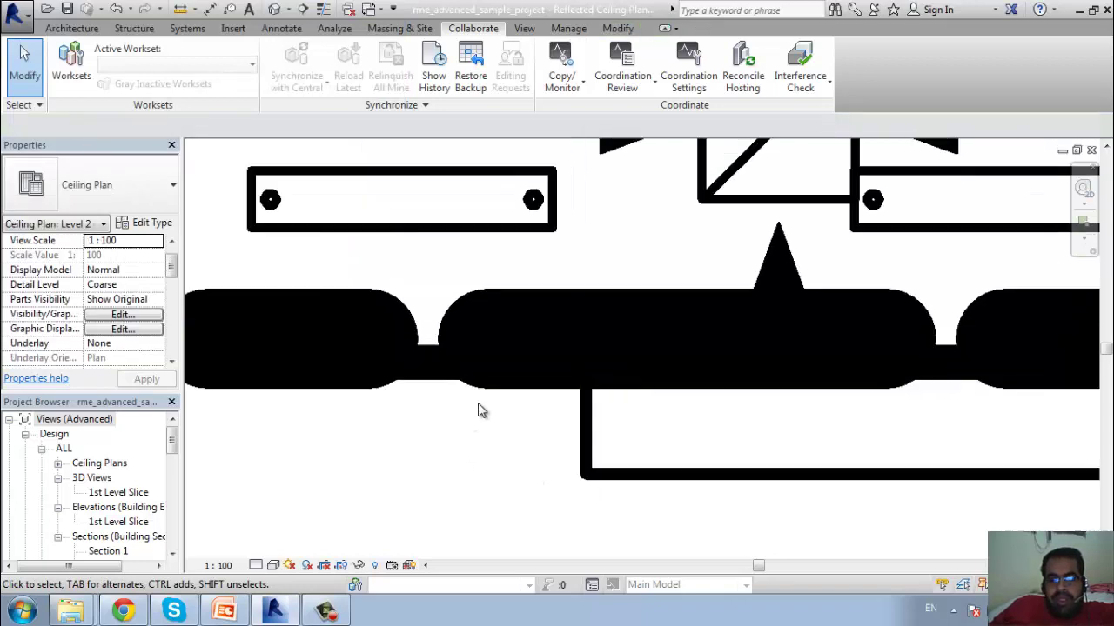
scroll(480, 406, down, 3)
click(797, 101)
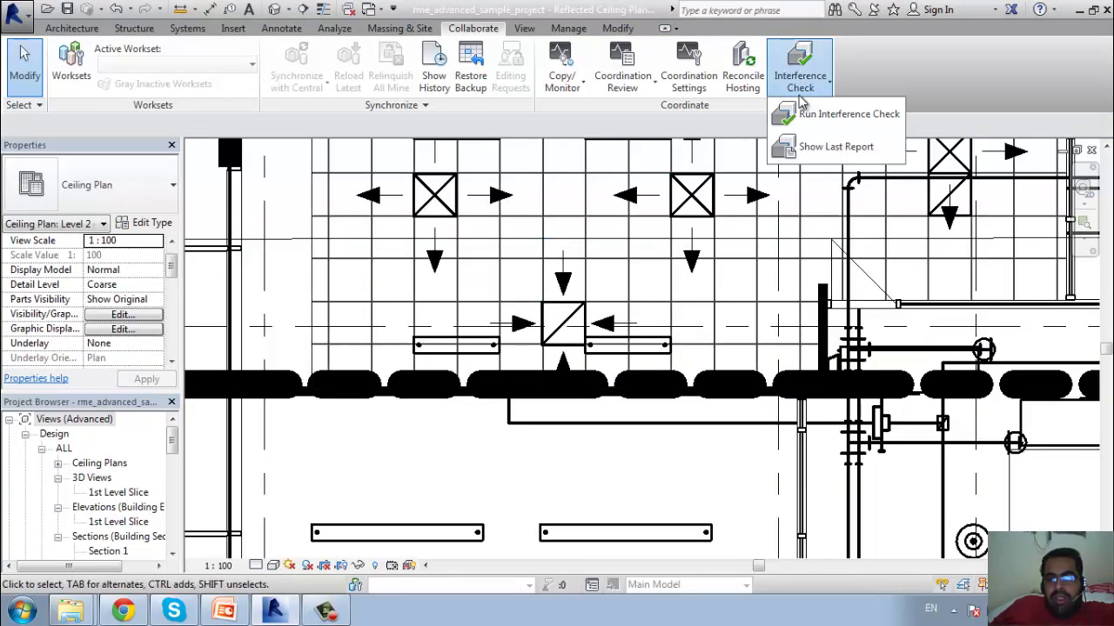